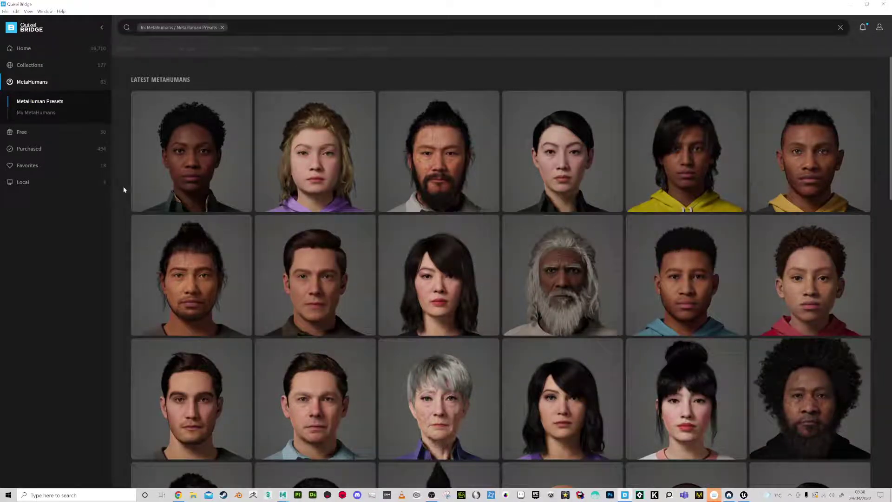
# Step: Browse the MetaHuman presets and select the Vincent preset
pyautogui.scroll(-10, 258, 254)
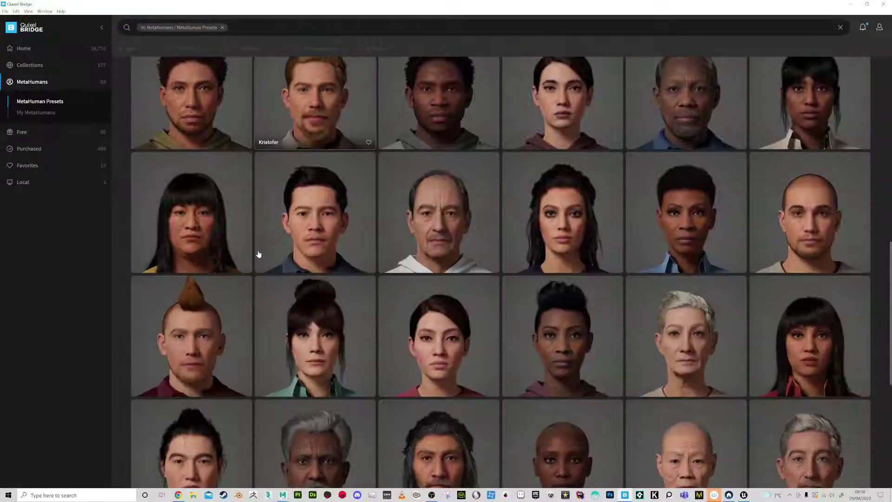
pyautogui.scroll(3, 259, 255)
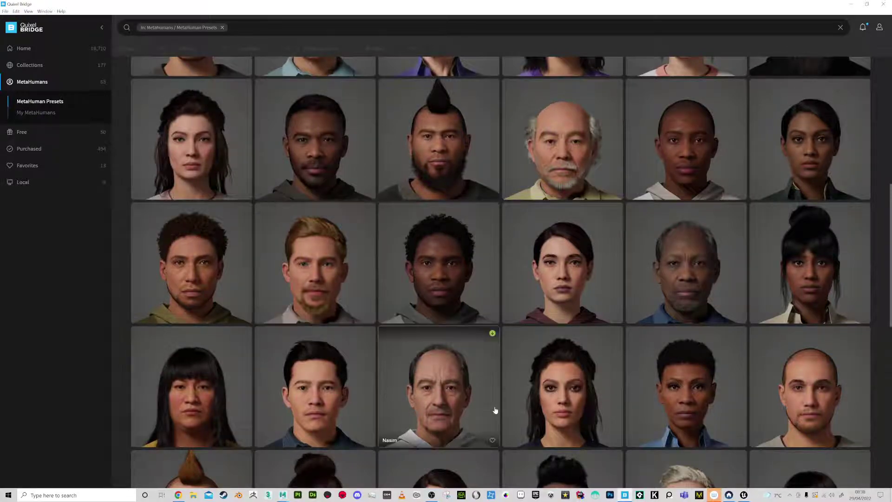
pyautogui.scroll(-3, 527, 402)
pyautogui.scroll(-6, 528, 400)
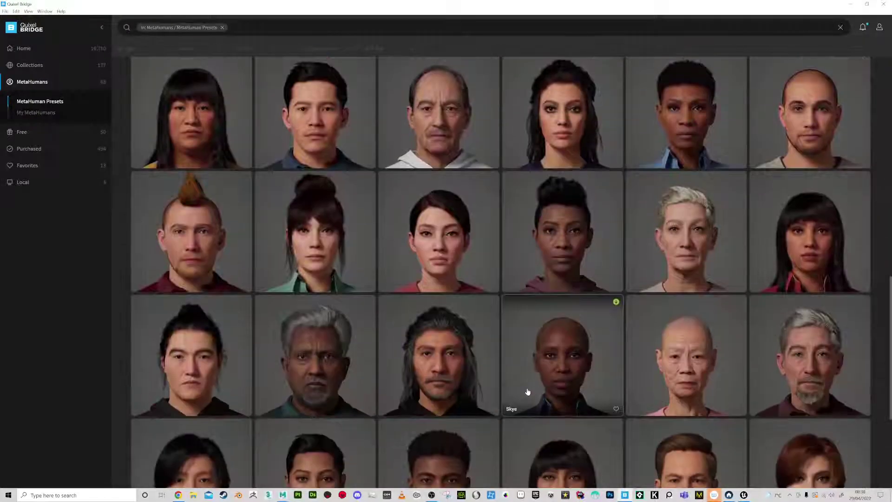
pyautogui.scroll(-3, 529, 380)
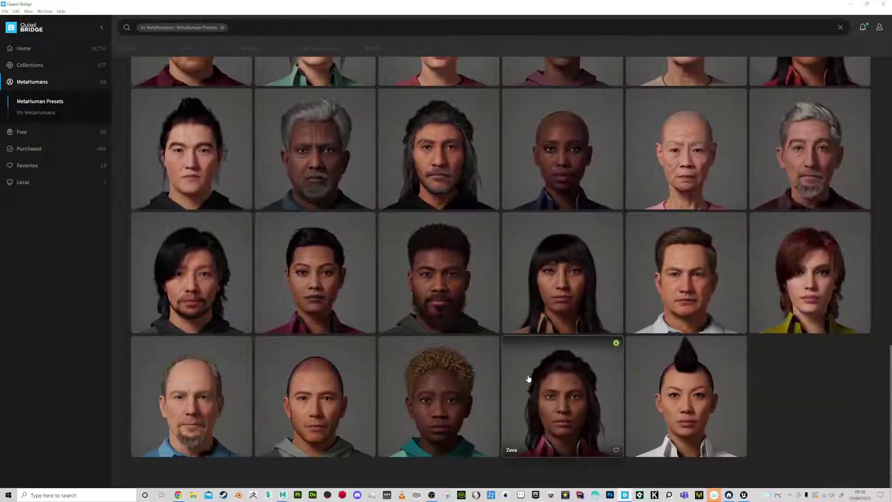
pyautogui.click(669, 280)
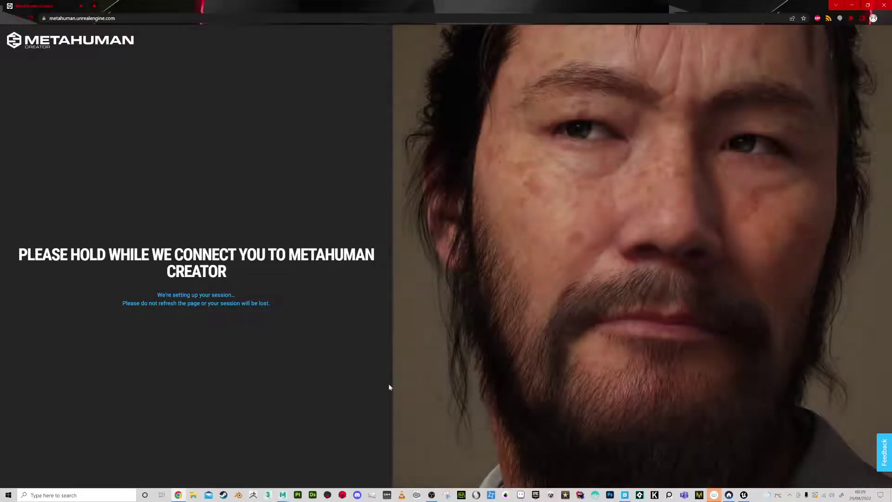
# Step: Switch to Maya to check the open scene, and return to Quixel Bridge
pyautogui.moveTo(285, 494)
pyautogui.click(311, 446)
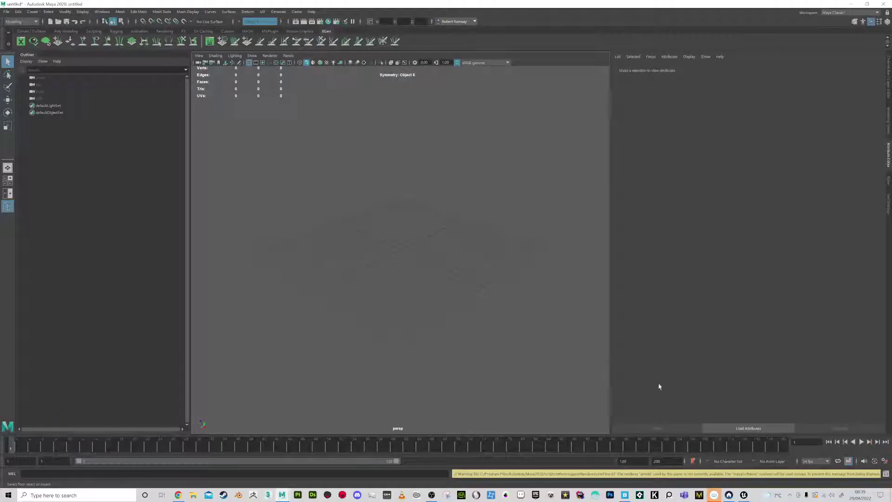
pyautogui.click(625, 495)
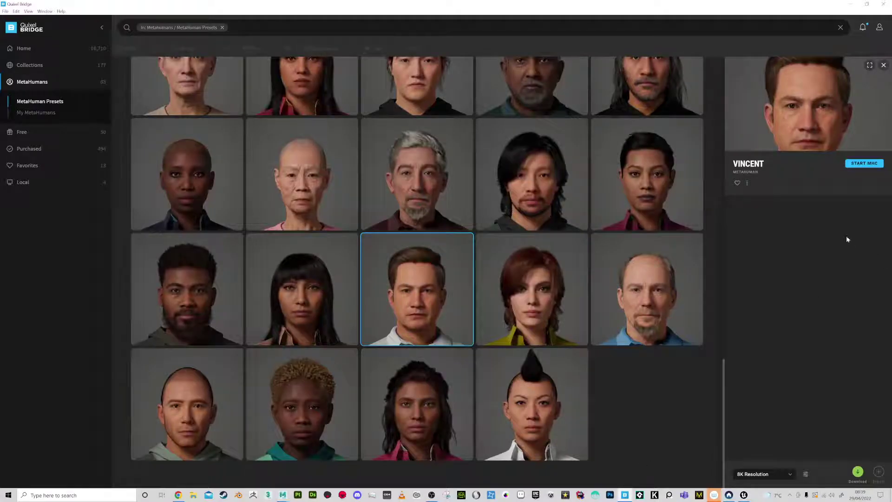
# Step: Show the saved MetaHumans and look through the additional options for the Crow character
pyautogui.click(45, 113)
pyautogui.click(747, 183)
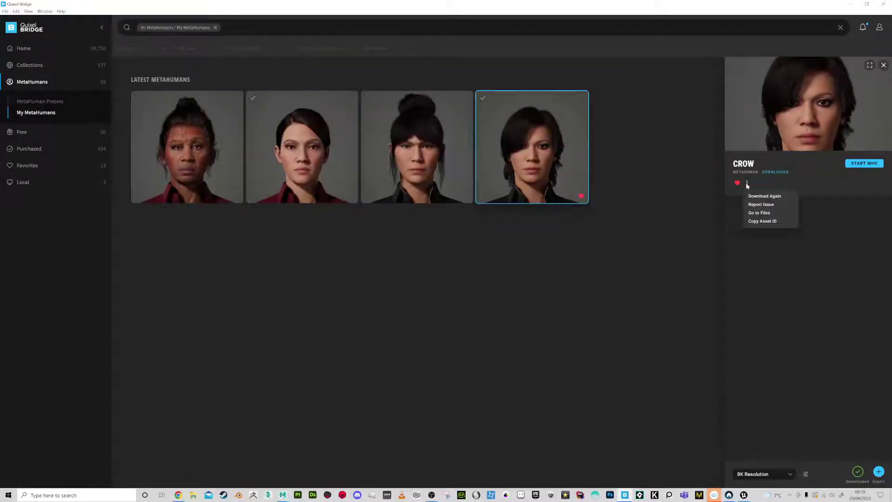
pyautogui.click(785, 393)
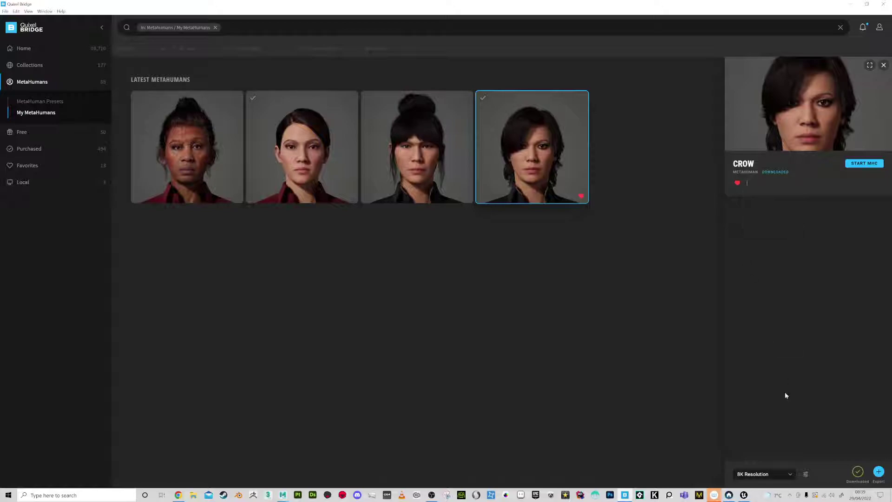
# Step: Switch the export target to Unreal Engine and inspect its plugin location path
pyautogui.click(806, 474)
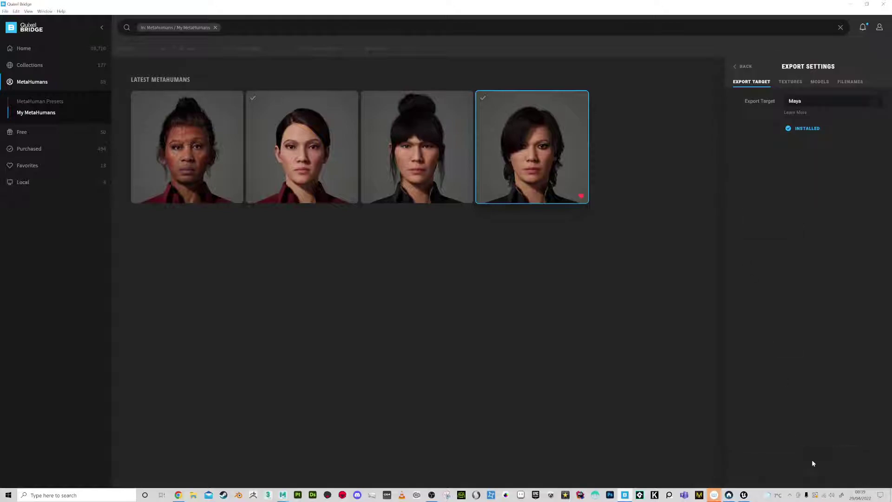
pyautogui.click(802, 104)
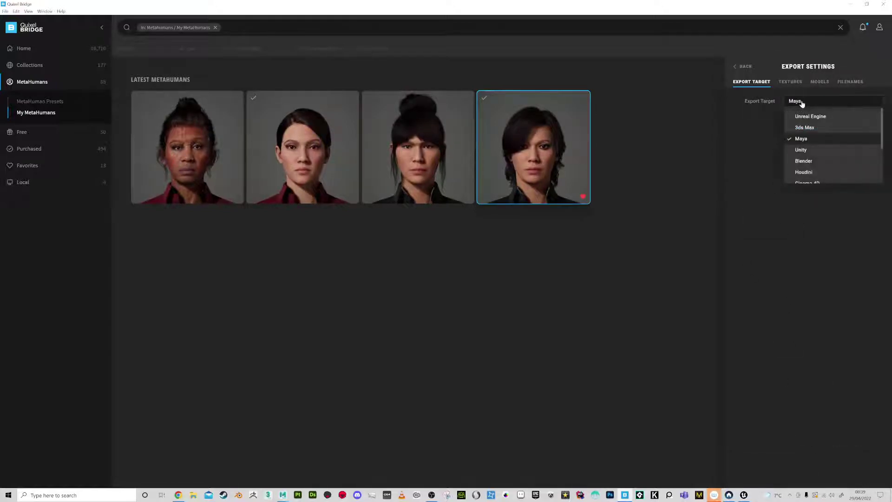
pyautogui.click(813, 119)
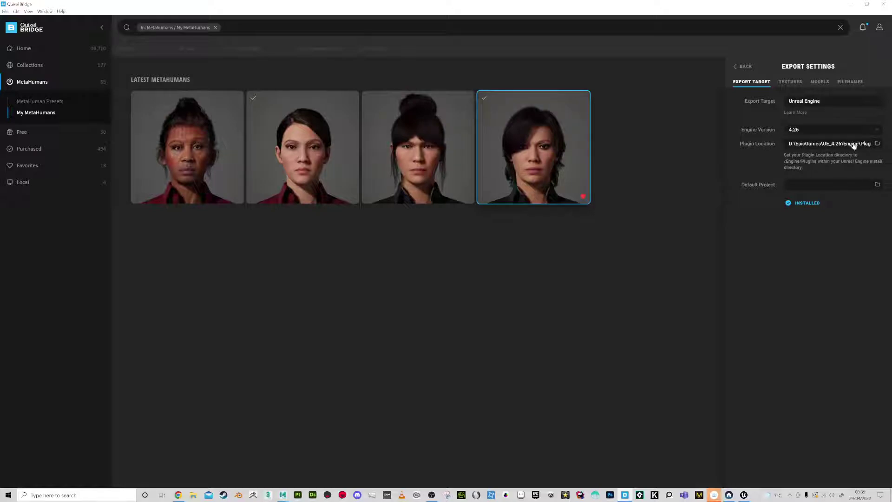
pyautogui.click(802, 146)
pyautogui.moveTo(789, 143); pyautogui.dragTo(867, 146)
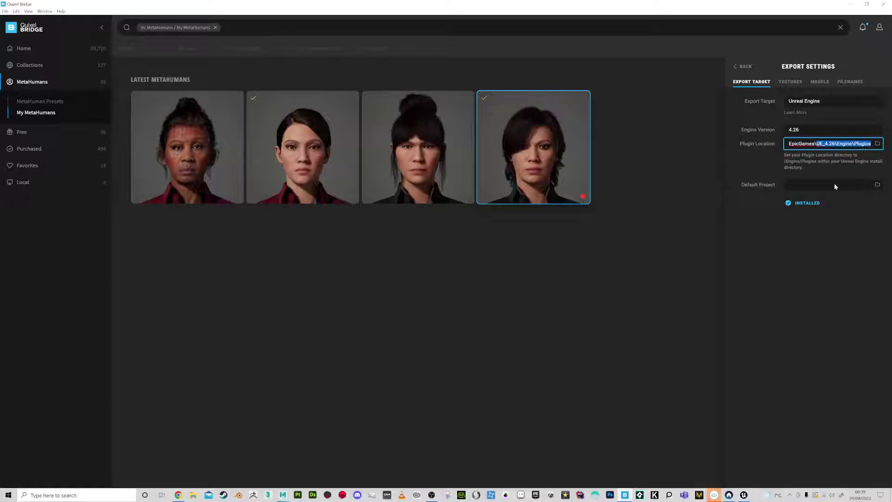
pyautogui.click(739, 67)
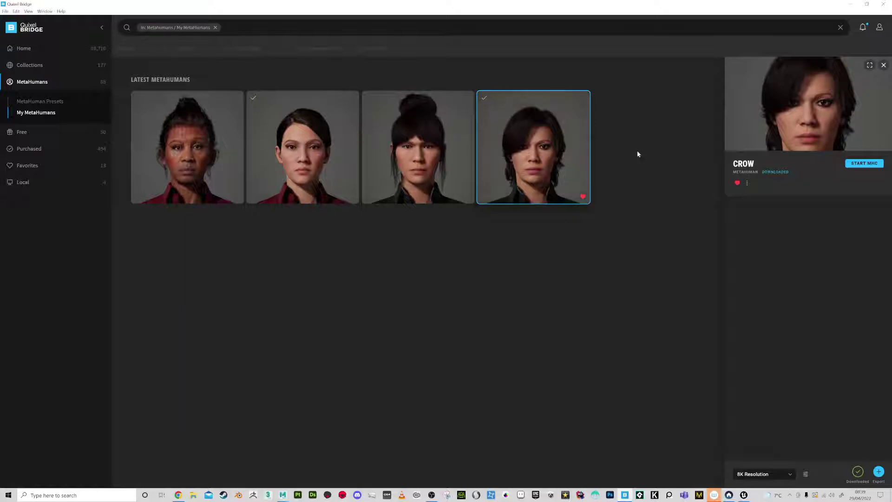
# Step: Review Crow's asset options and the Maya export settings for models, file names and textures
pyautogui.click(747, 183)
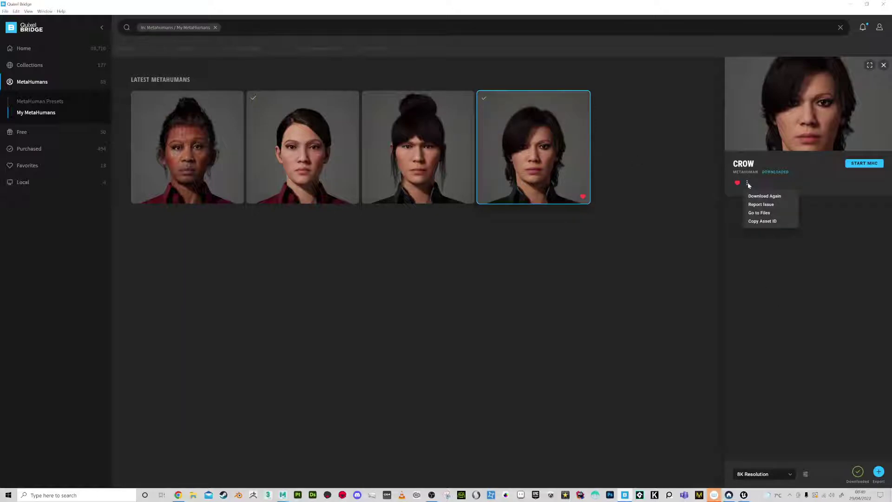
pyautogui.click(806, 474)
pyautogui.click(820, 461)
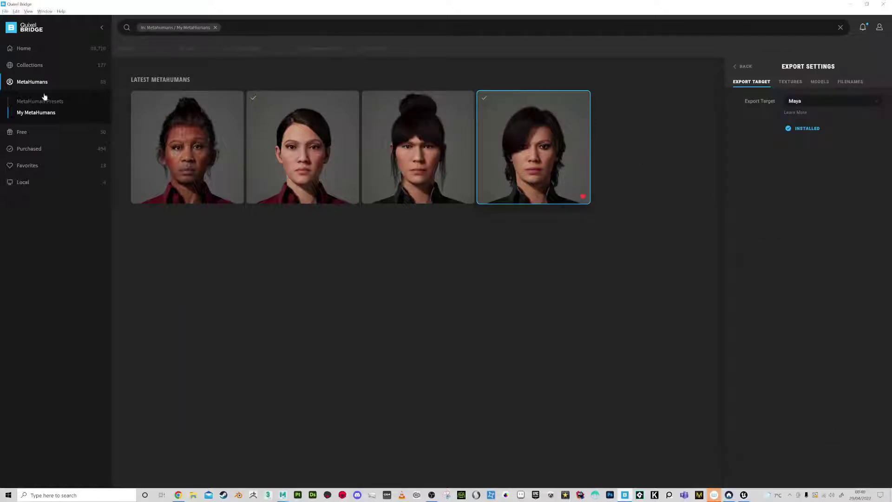
pyautogui.click(819, 82)
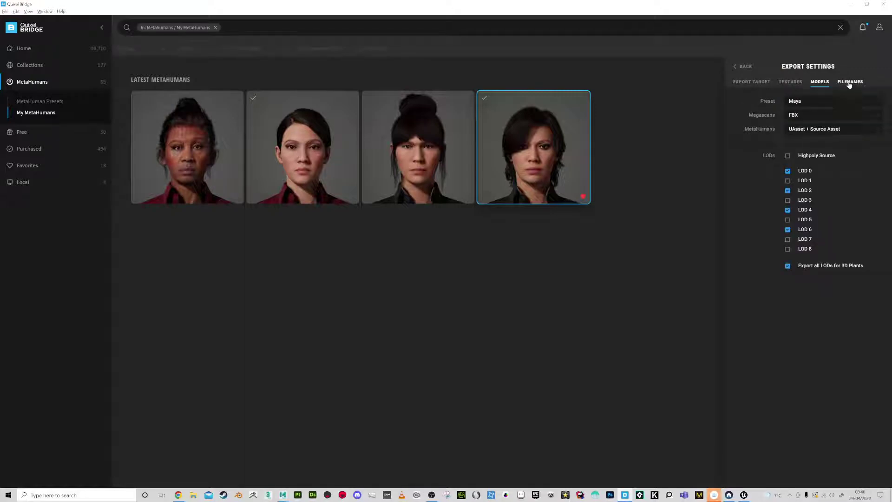
pyautogui.click(850, 81)
pyautogui.click(791, 81)
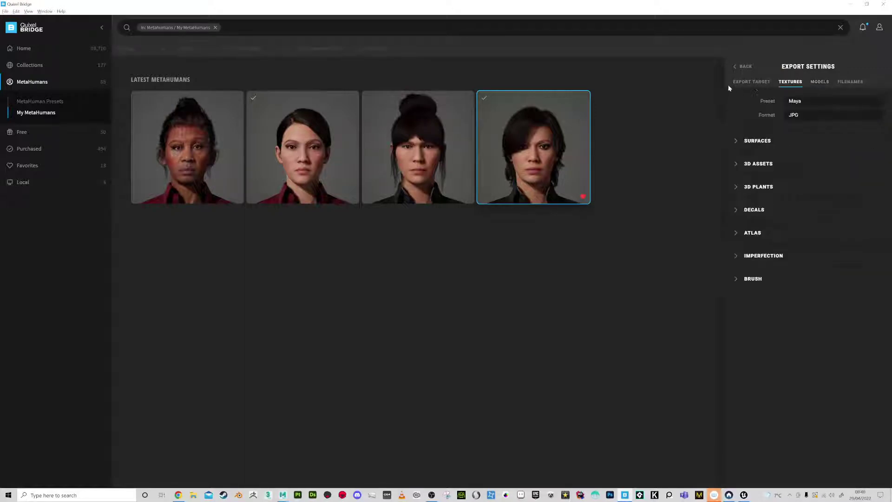
pyautogui.click(822, 82)
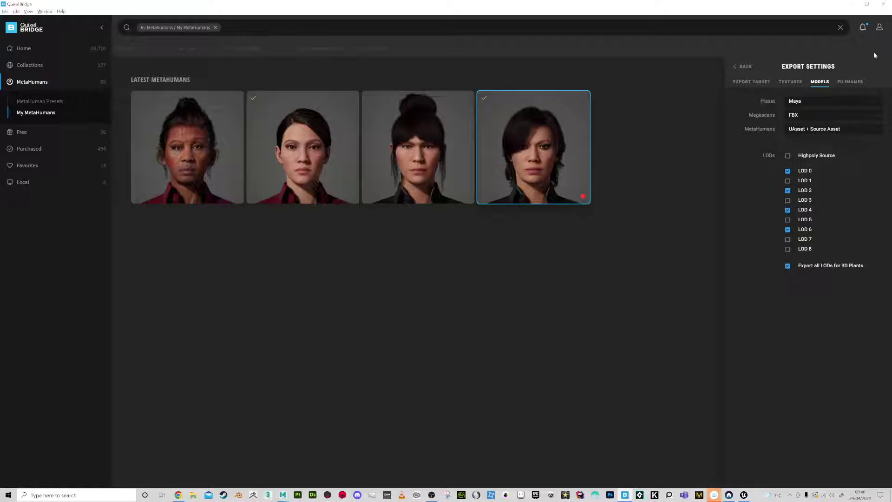
pyautogui.click(746, 68)
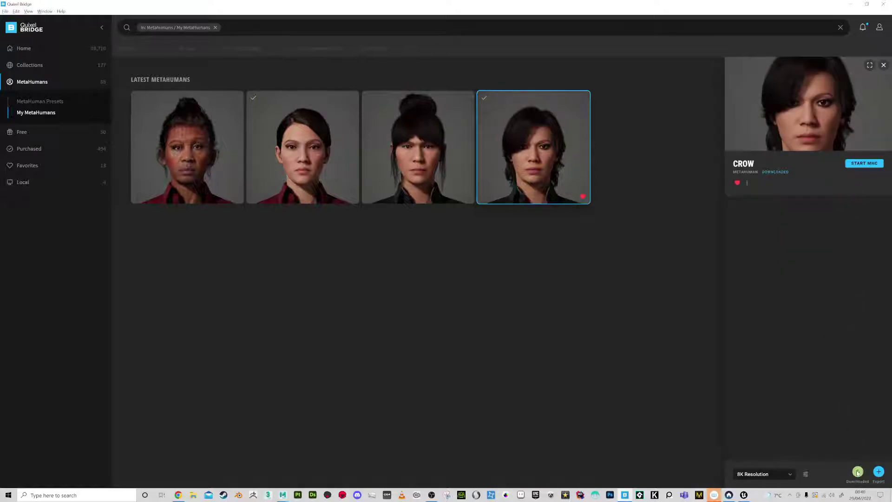
# Step: Switch to MetaHuman Creator and choose Vincent as the starting point for a new character
pyautogui.click(44, 101)
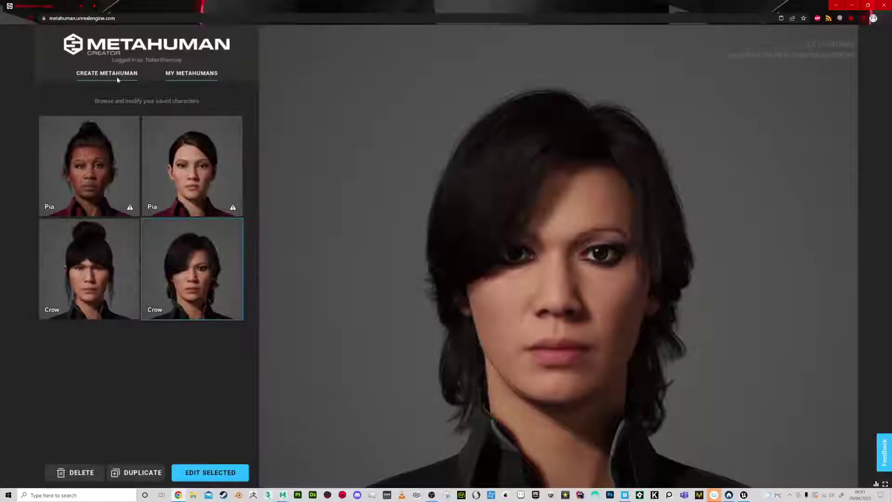
pyautogui.click(96, 73)
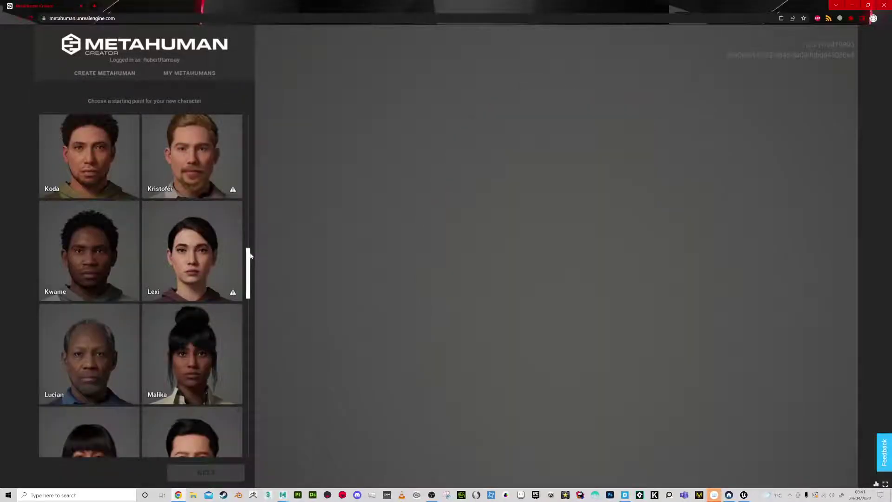
pyautogui.scroll(-3, 250, 264)
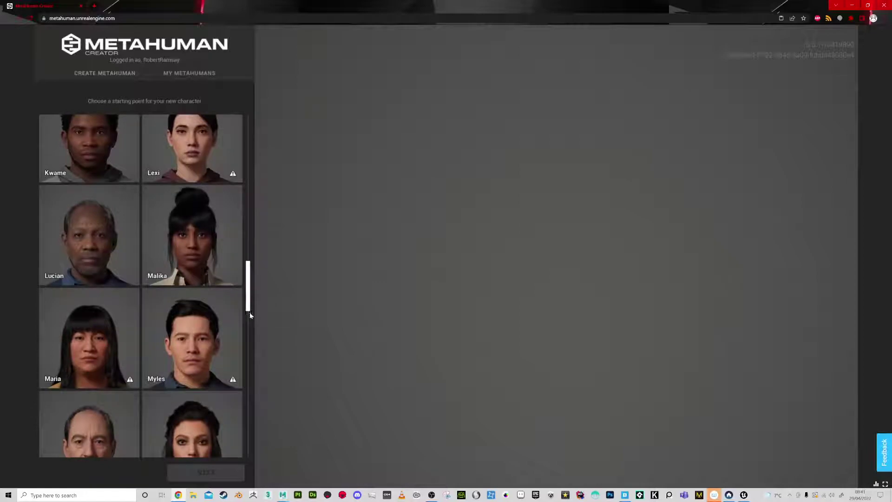
pyautogui.scroll(-10, 250, 309)
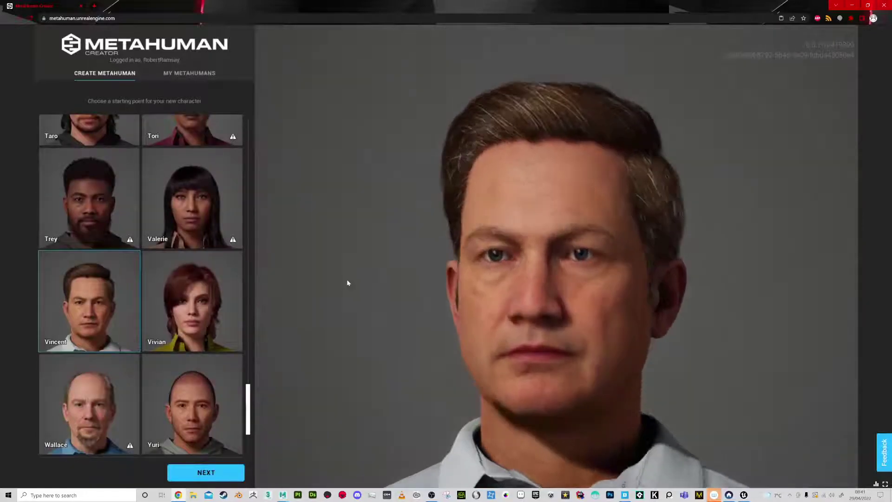
# Step: Examine Vincent's hair, sideburns, eyebrows, eyes and skin detail in close-up from several angles
pyautogui.moveTo(348, 283); pyautogui.dragTo(415, 320)
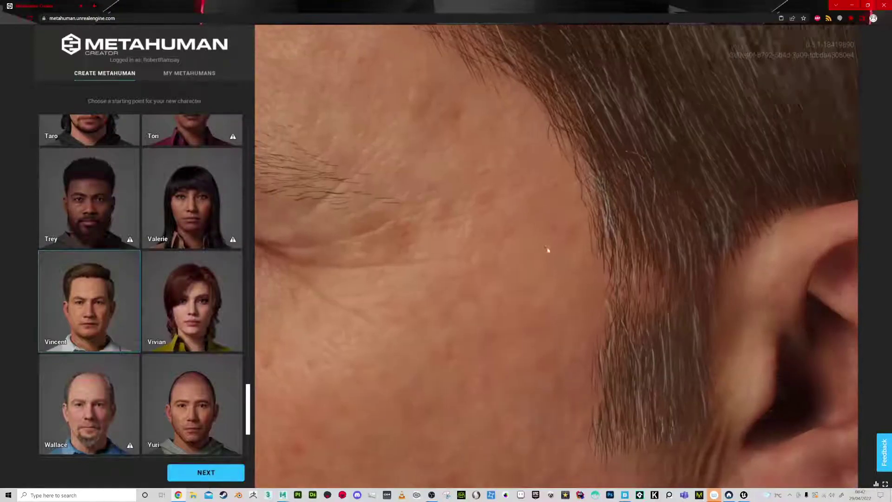
pyautogui.moveTo(547, 250); pyautogui.dragTo(567, 337, button='right')
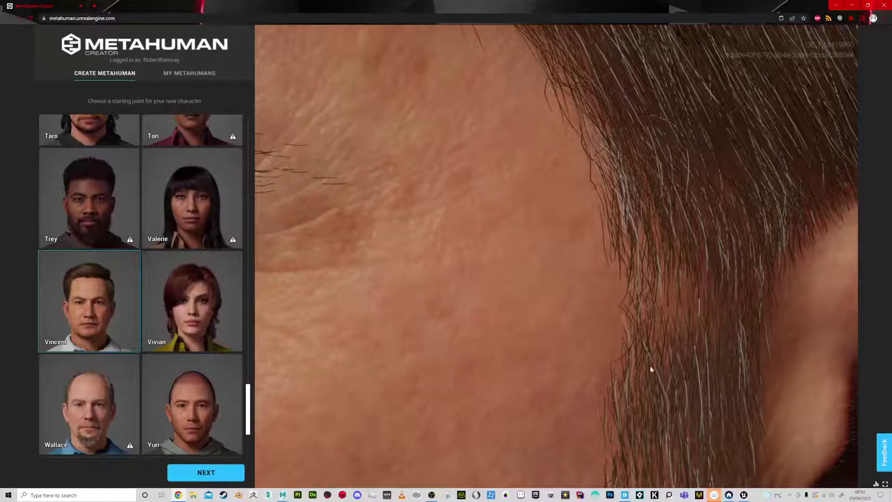
pyautogui.scroll(-6, 611, 195)
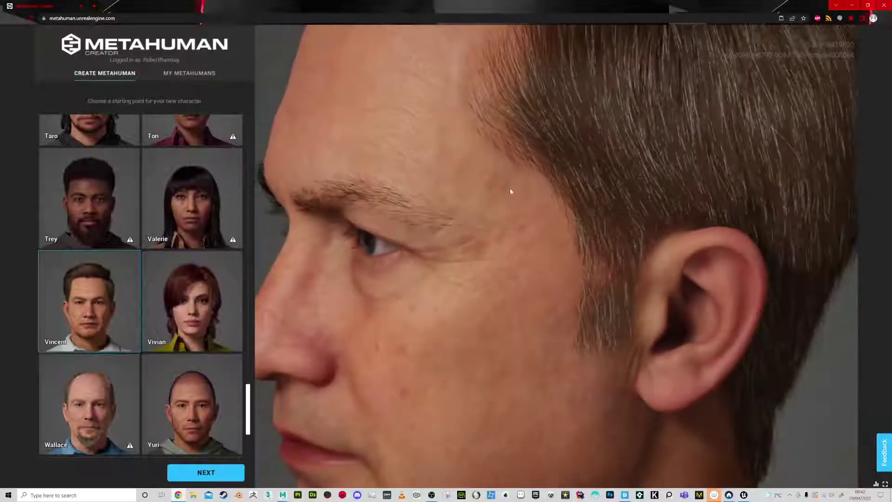
pyautogui.scroll(-3, 510, 191)
pyautogui.moveTo(516, 189); pyautogui.dragTo(597, 314)
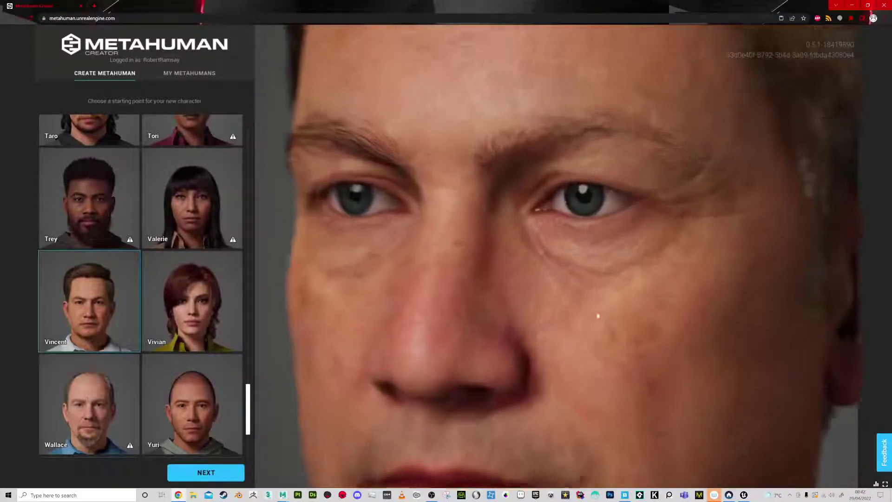
pyautogui.moveTo(605, 274); pyautogui.dragTo(600, 399, button='right')
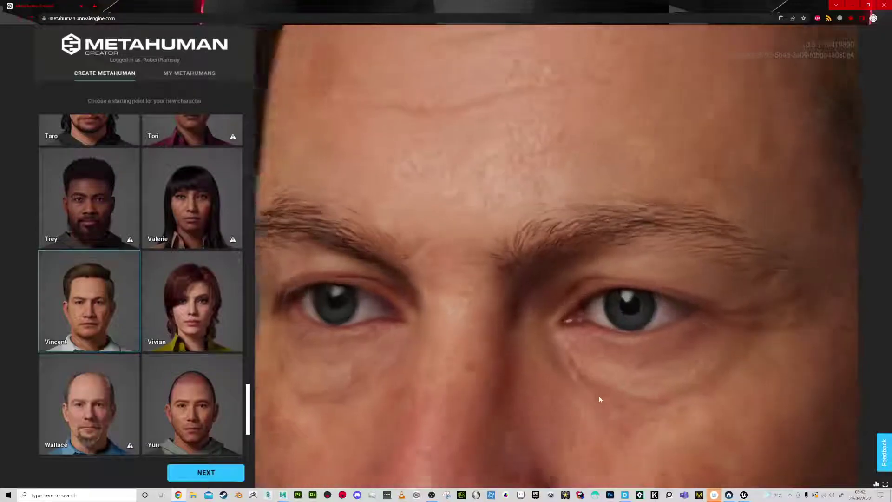
pyautogui.moveTo(599, 398); pyautogui.dragTo(580, 323)
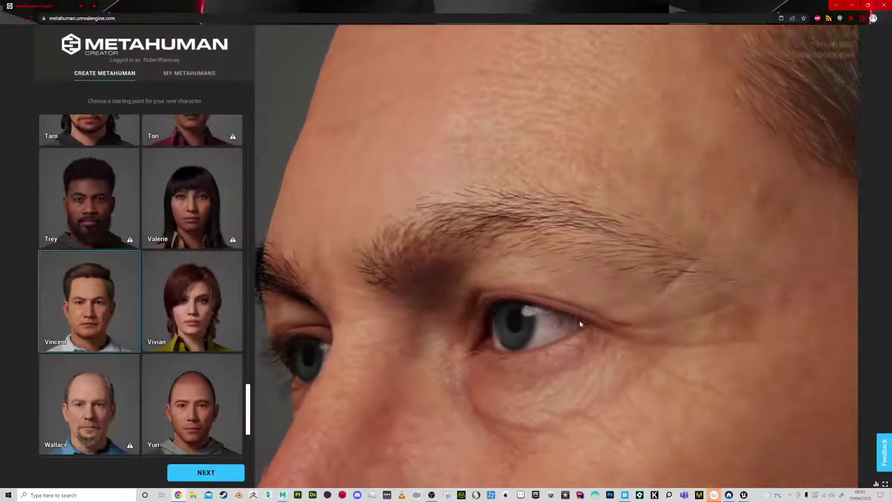
pyautogui.moveTo(579, 322); pyautogui.dragTo(546, 433, button='right')
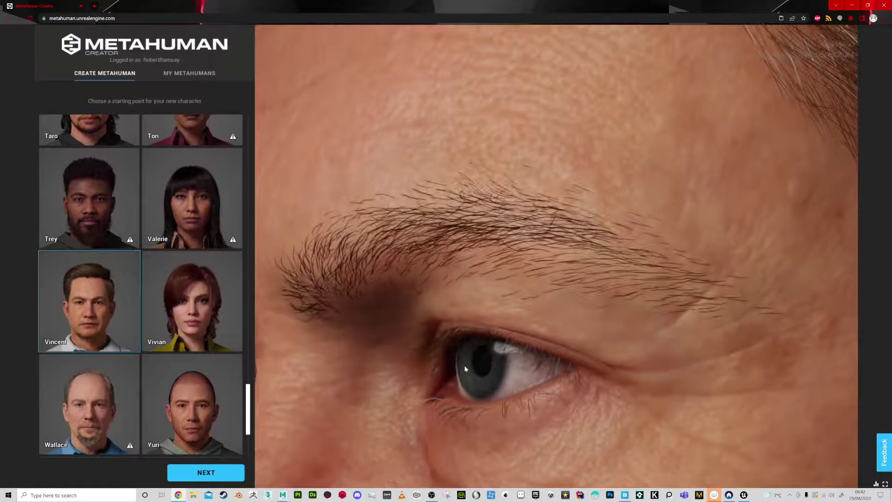
pyautogui.moveTo(465, 365); pyautogui.dragTo(522, 409)
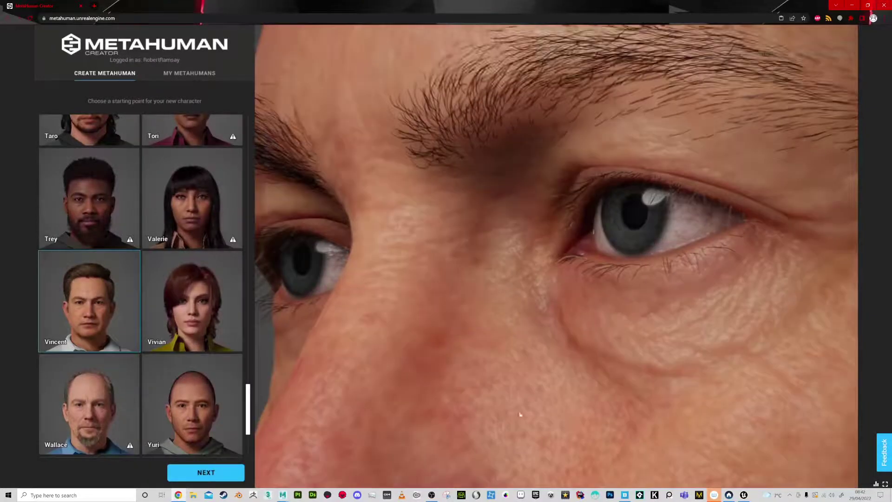
pyautogui.moveTo(582, 283); pyautogui.dragTo(558, 286)
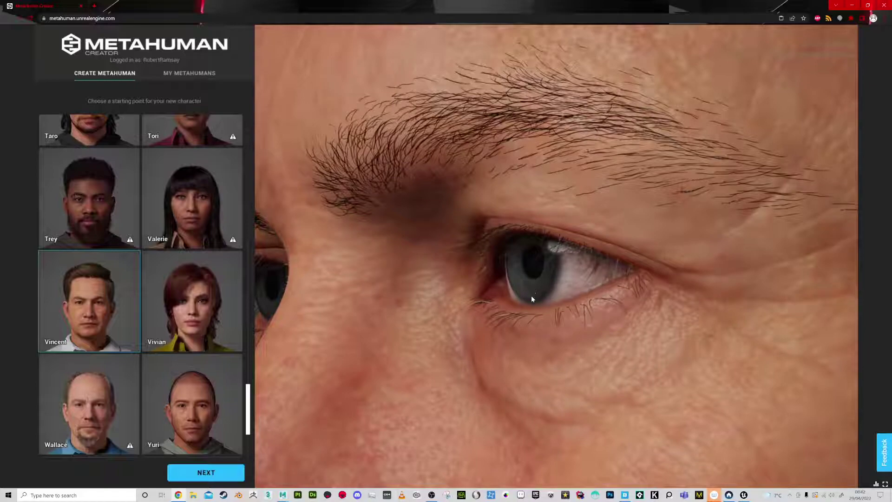
pyautogui.moveTo(534, 299); pyautogui.dragTo(667, 295)
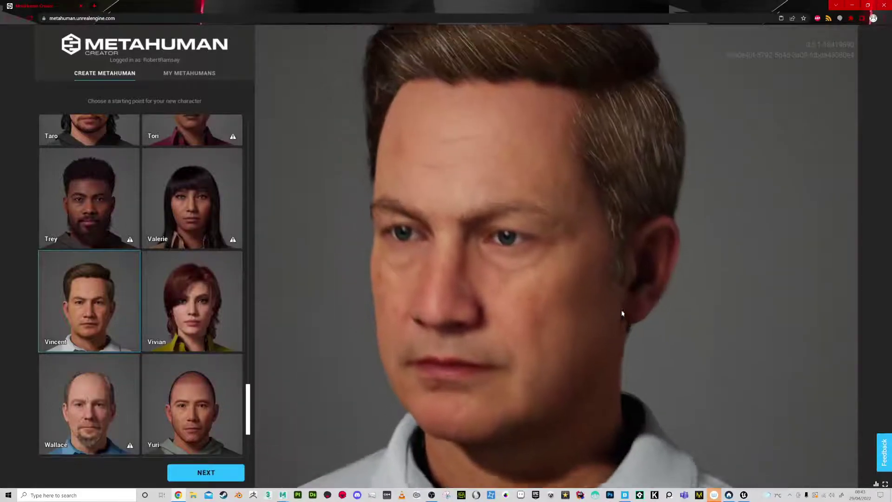
# Step: Create the new character from Vincent and choose the Split studio lighting for its preview
pyautogui.click(205, 477)
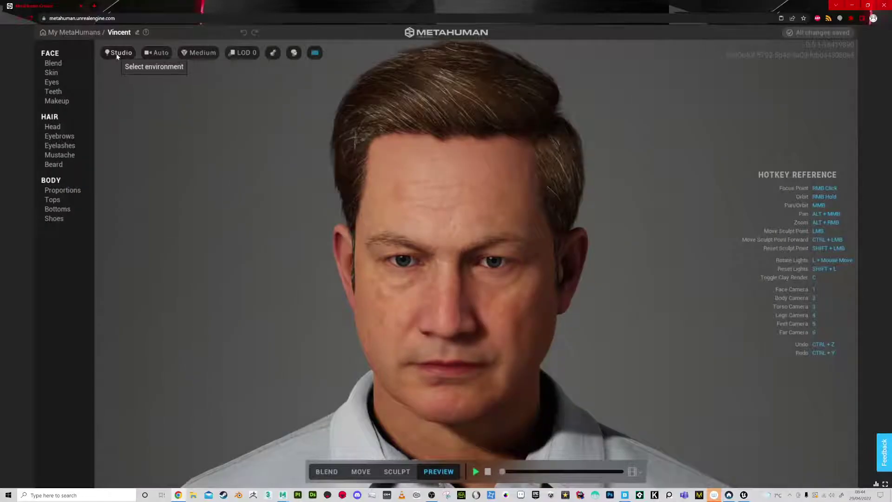
pyautogui.click(120, 53)
pyautogui.click(167, 135)
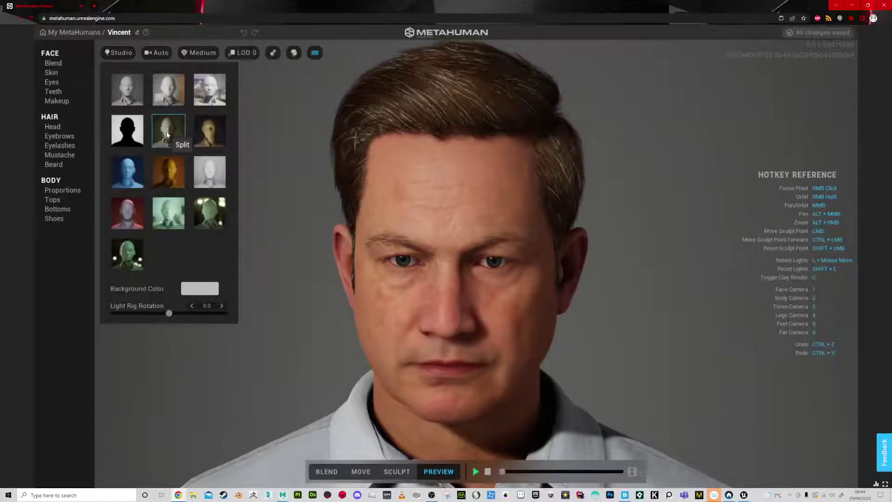
# Step: Try the Fireside lighting, choose the Portrait studio lighting, and set the light rig rotation to 39.8
pyautogui.click(210, 138)
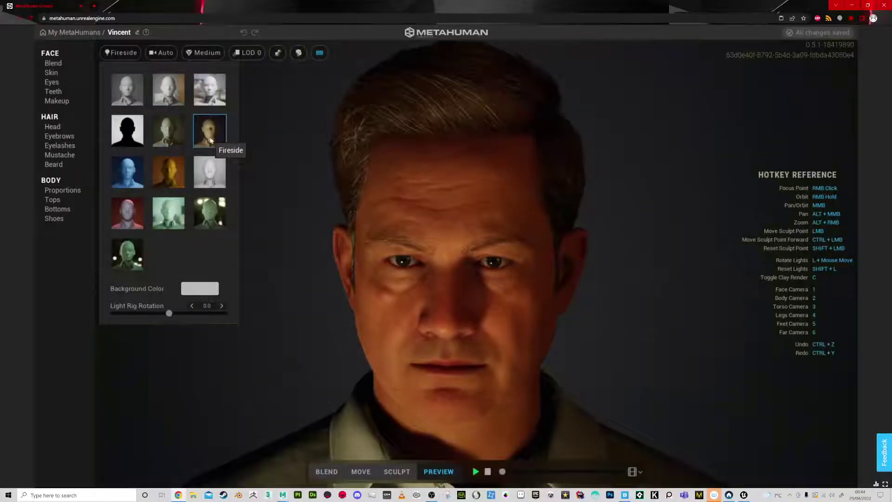
pyautogui.click(205, 176)
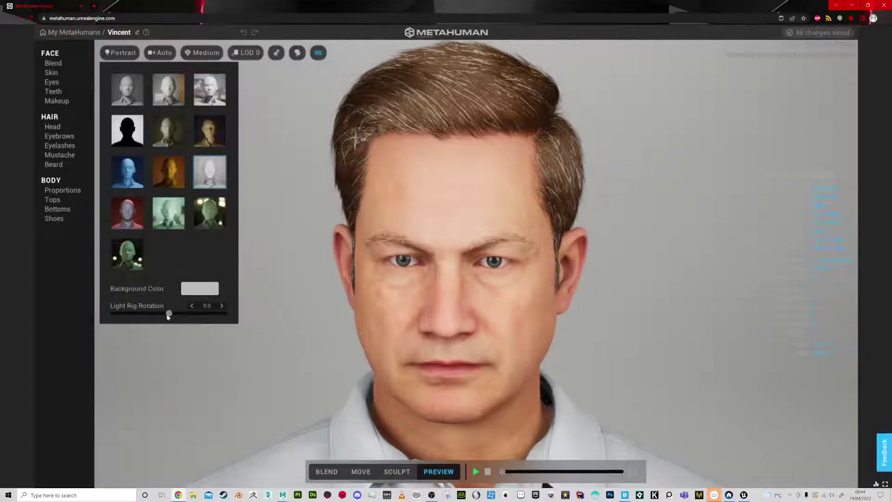
pyautogui.moveTo(164, 314)
pyautogui.mouseDown()
pyautogui.moveTo(133, 313)
pyautogui.moveTo(151, 314)
pyautogui.mouseUp()
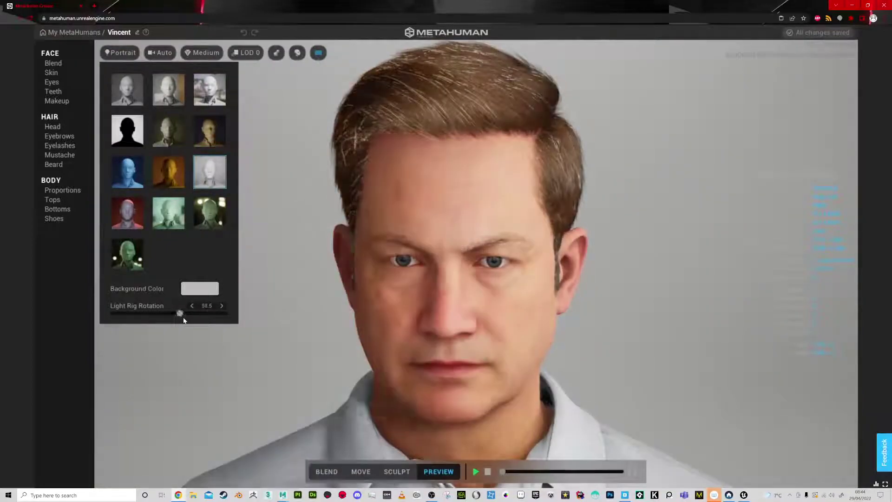
pyautogui.moveTo(184, 320); pyautogui.dragTo(177, 320)
pyautogui.click(314, 296)
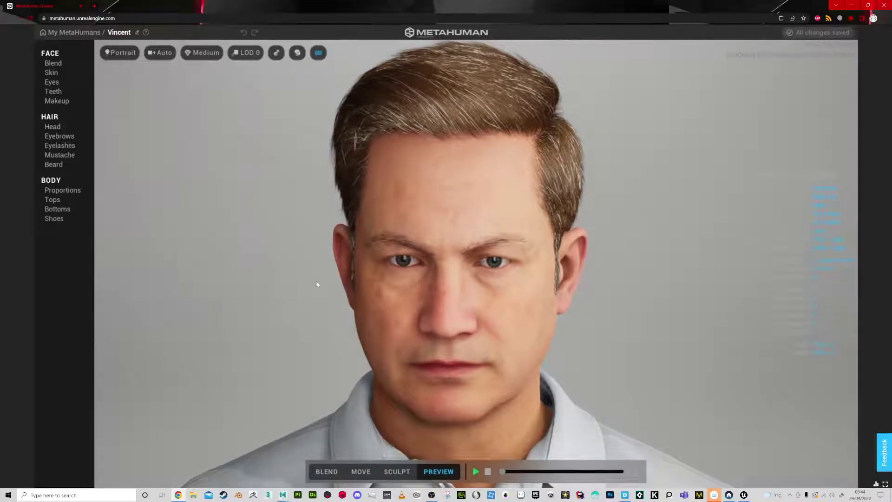
# Step: Frame the whole head and set the camera switching to Face
pyautogui.scroll(-3, 314, 274)
pyautogui.moveTo(301, 237); pyautogui.dragTo(297, 264, button='middle')
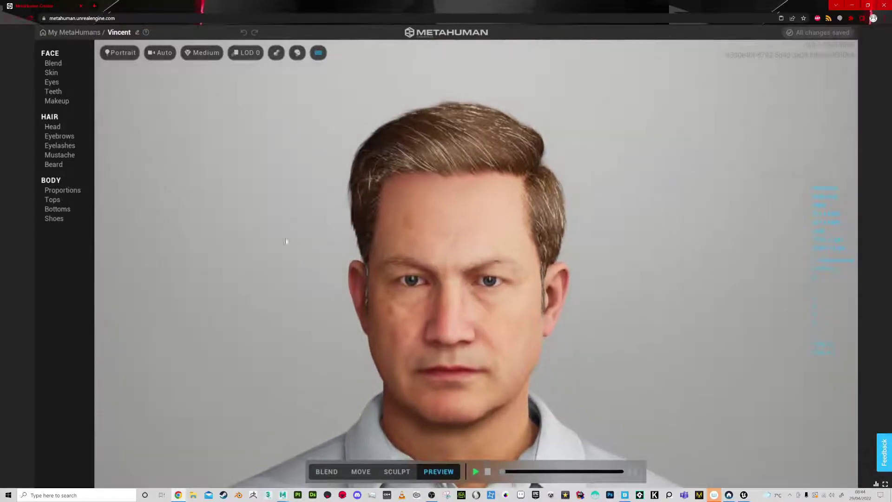
pyautogui.click(160, 54)
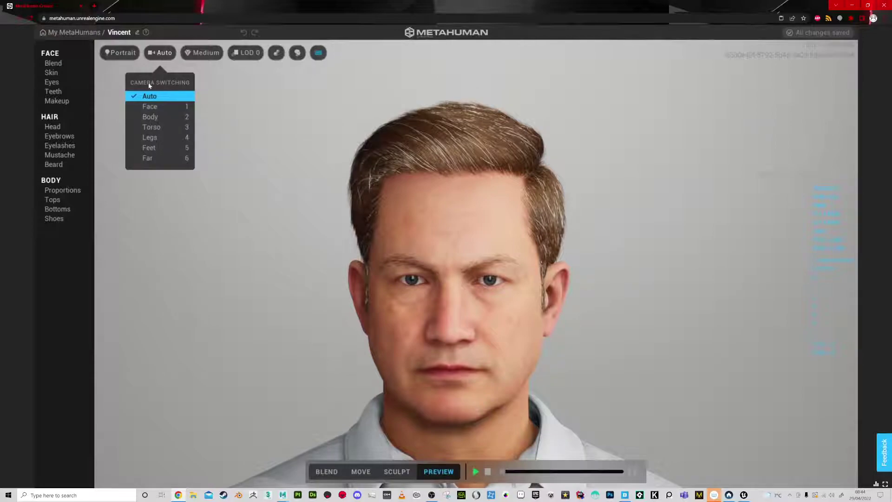
pyautogui.click(148, 107)
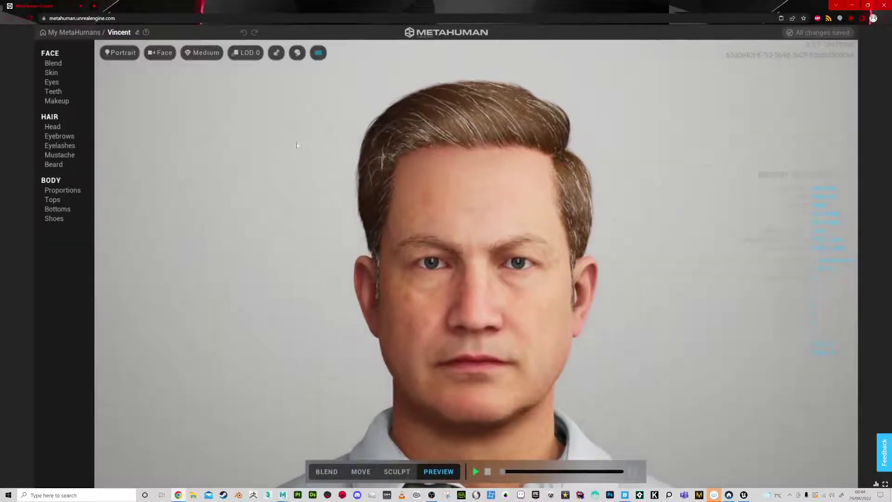
pyautogui.click(121, 54)
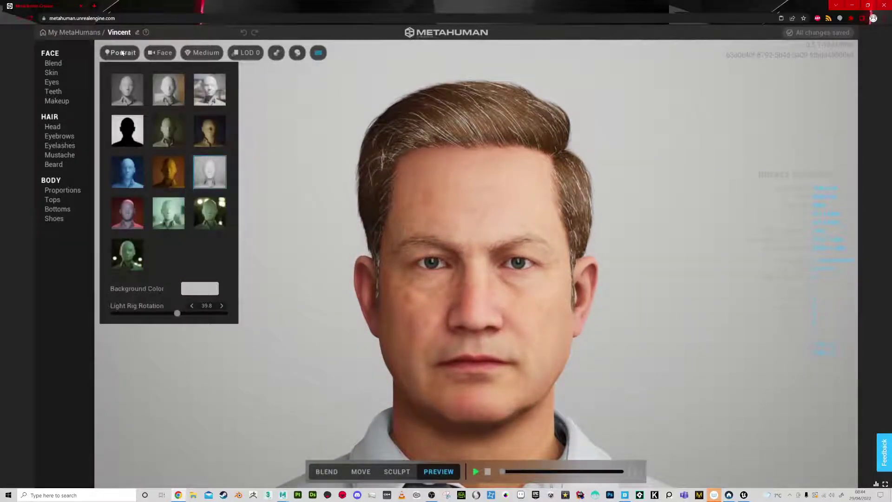
pyautogui.click(278, 99)
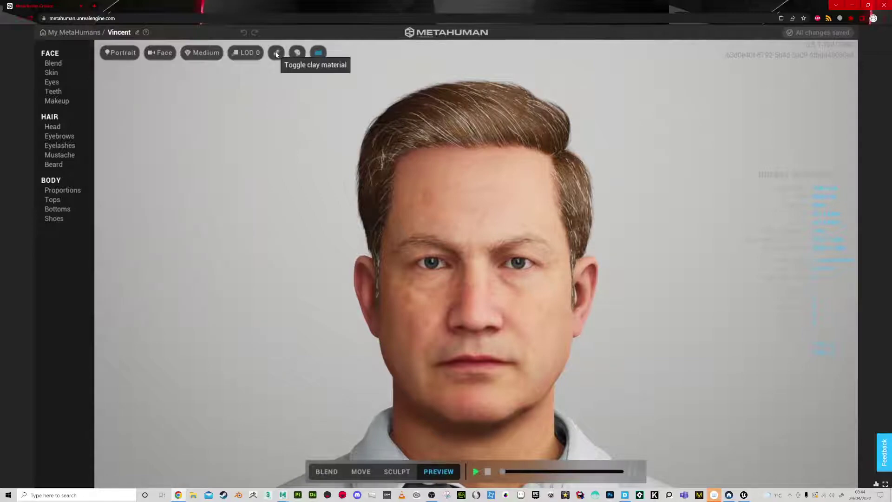
# Step: Preview the head briefly in clay material and with its hair hidden, and turn off the hotkey reference
pyautogui.click(277, 54)
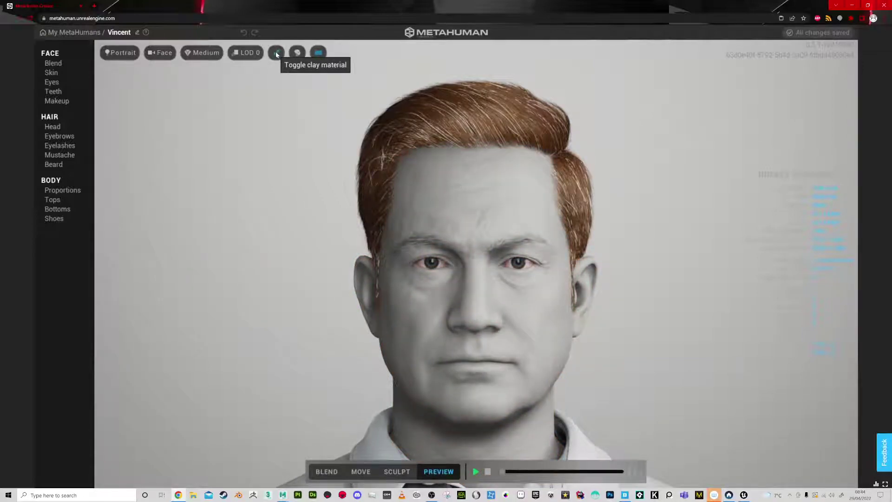
pyautogui.click(277, 54)
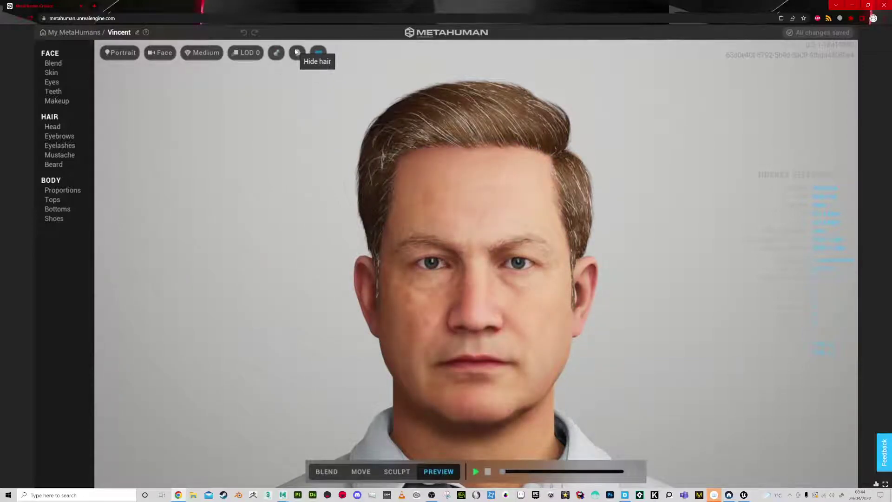
pyautogui.click(296, 53)
pyautogui.click(296, 52)
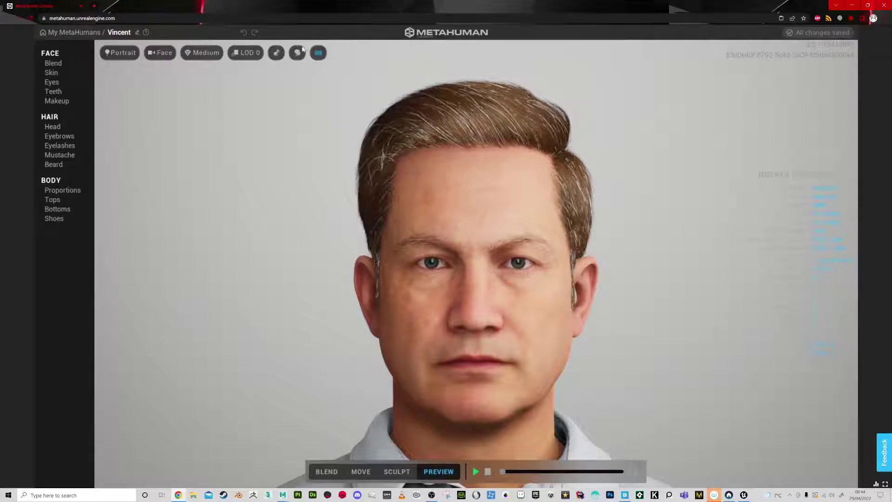
pyautogui.click(318, 52)
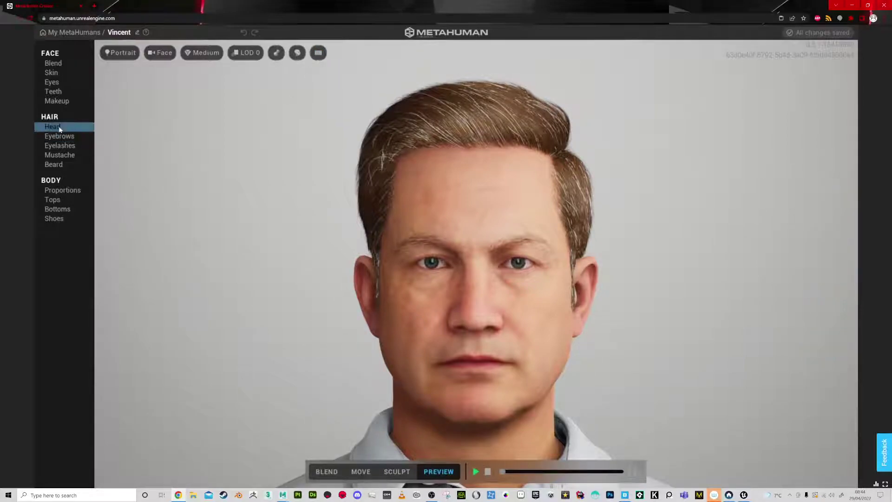
# Step: Replace the character's head hair with a short cropped hairstyle
pyautogui.click(66, 137)
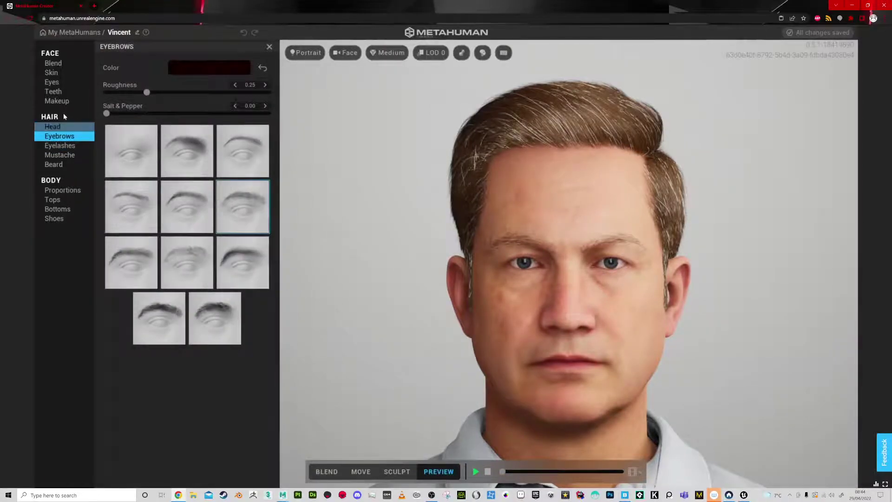
pyautogui.click(62, 129)
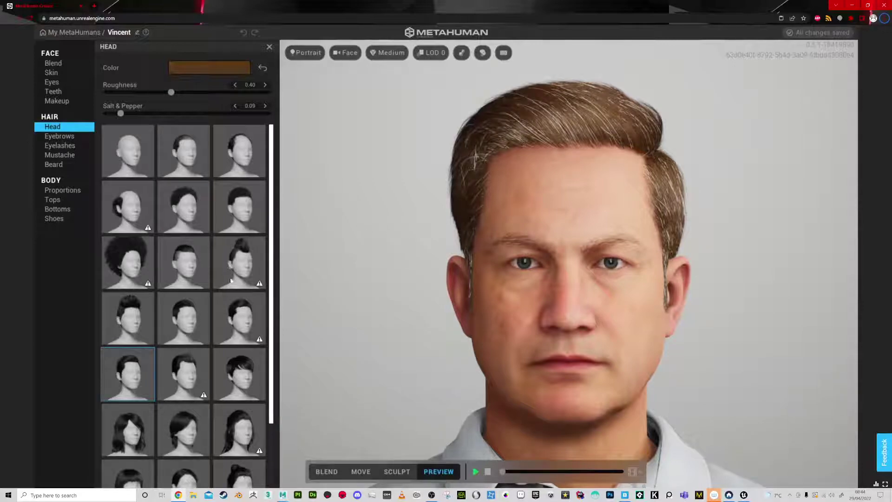
pyautogui.click(191, 323)
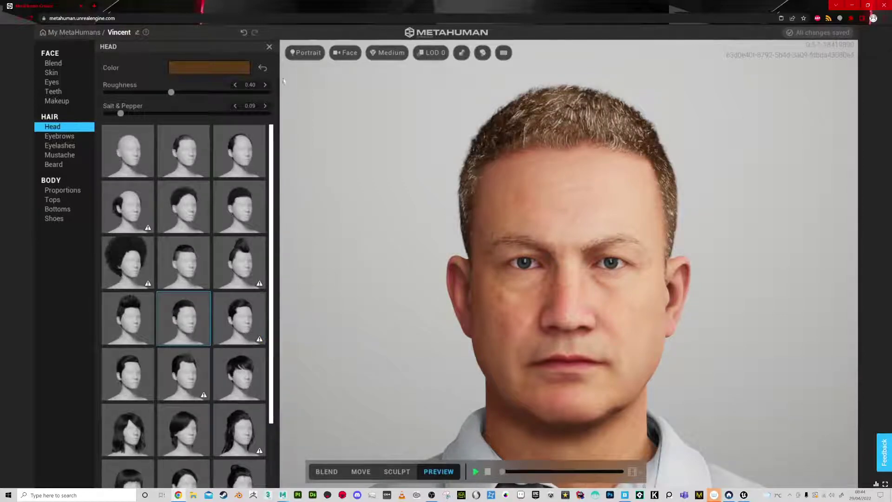
# Step: Give the head hair a custom brown color with melanin 0.72 and redness 0.49
pyautogui.click(231, 65)
pyautogui.click(277, 153)
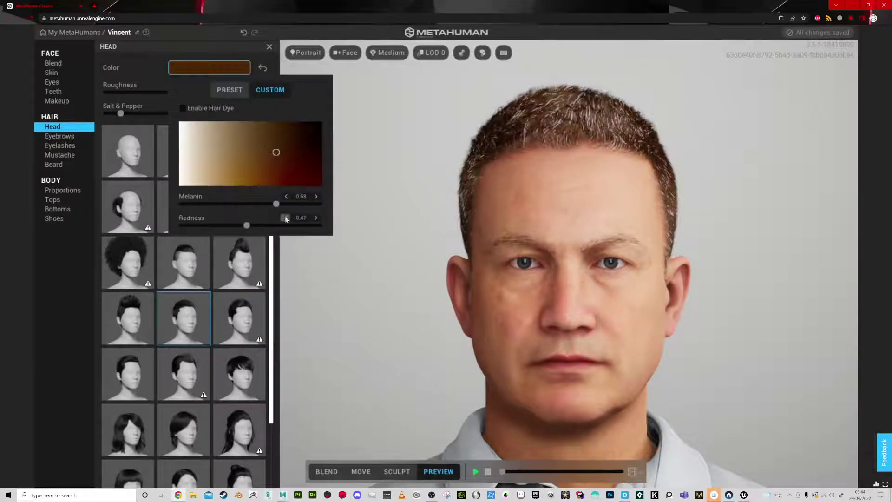
pyautogui.click(263, 68)
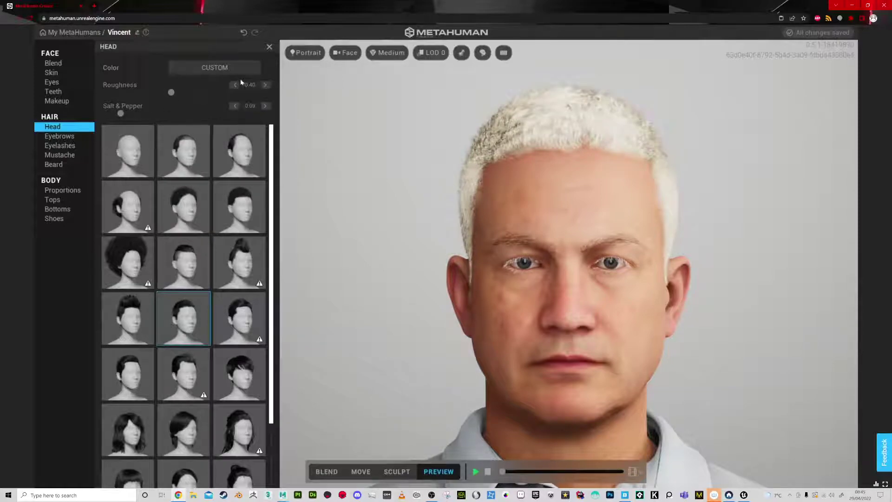
pyautogui.click(225, 68)
pyautogui.click(284, 152)
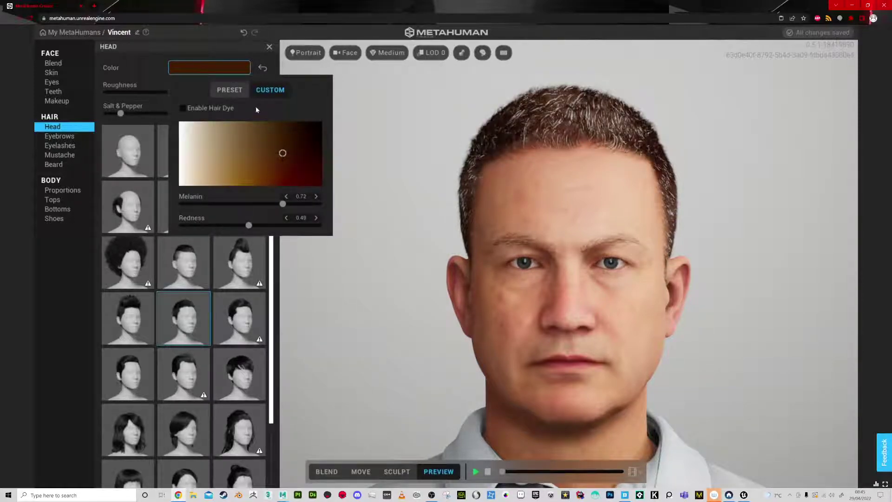
pyautogui.click(217, 68)
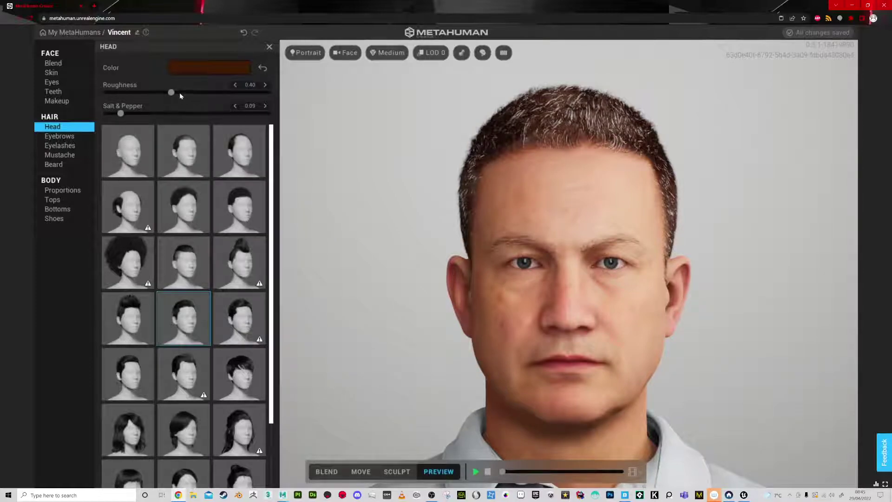
# Step: Set the head hair's roughness to 0.49 and its salt and pepper amount to 0.00
pyautogui.moveTo(191, 97); pyautogui.dragTo(194, 97)
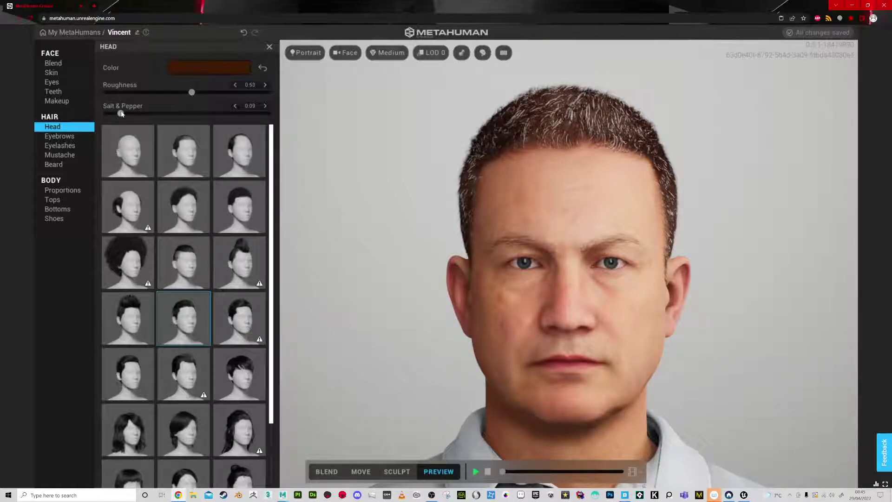
pyautogui.moveTo(121, 113)
pyautogui.mouseDown()
pyautogui.moveTo(226, 113)
pyautogui.moveTo(286, 129)
pyautogui.moveTo(106, 113)
pyautogui.mouseUp()
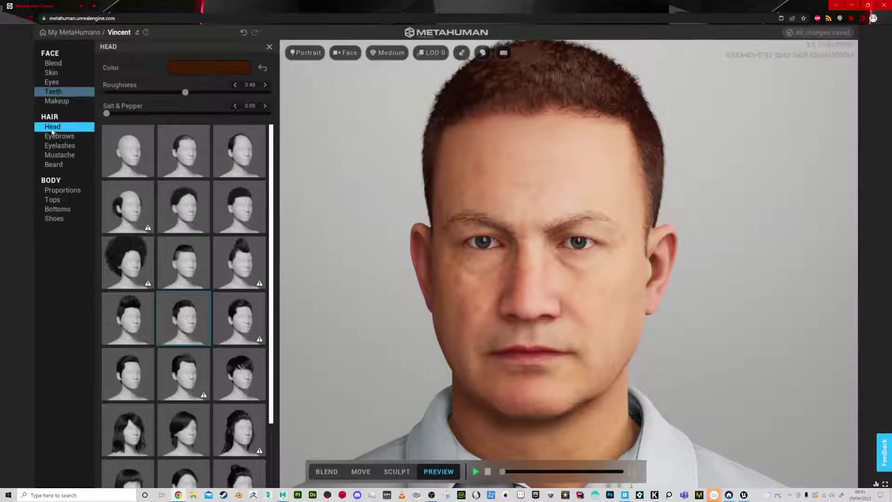
# Step: Open the eye presets
pyautogui.click(58, 87)
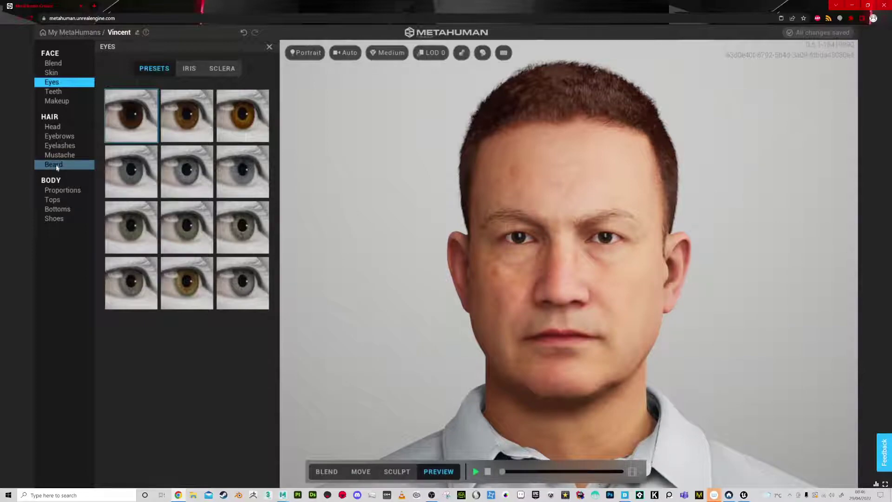
# Step: Add a short full beard in a custom brown color with salt and pepper at 0.64
pyautogui.click(54, 165)
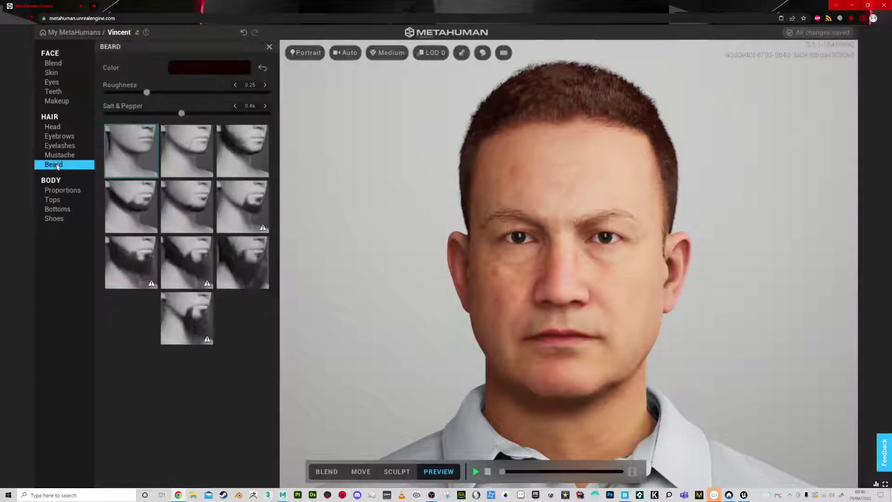
pyautogui.click(209, 67)
pyautogui.click(280, 146)
pyautogui.click(376, 164)
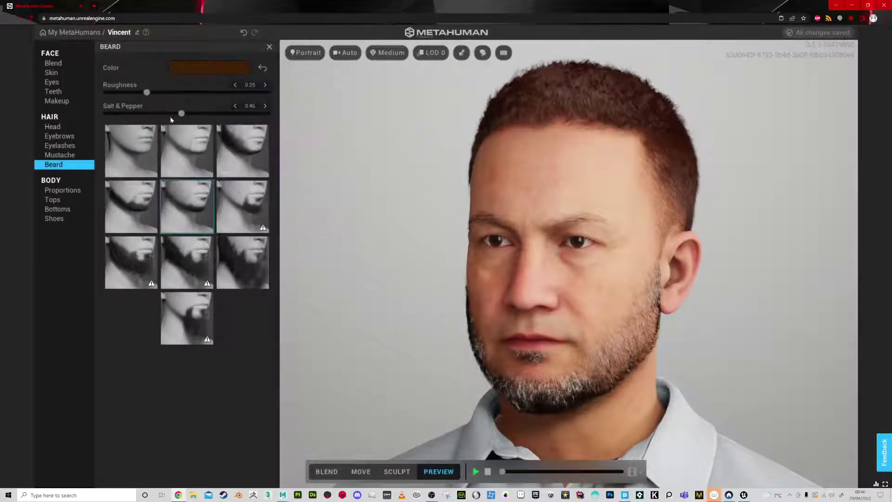
pyautogui.moveTo(219, 125); pyautogui.dragTo(213, 125)
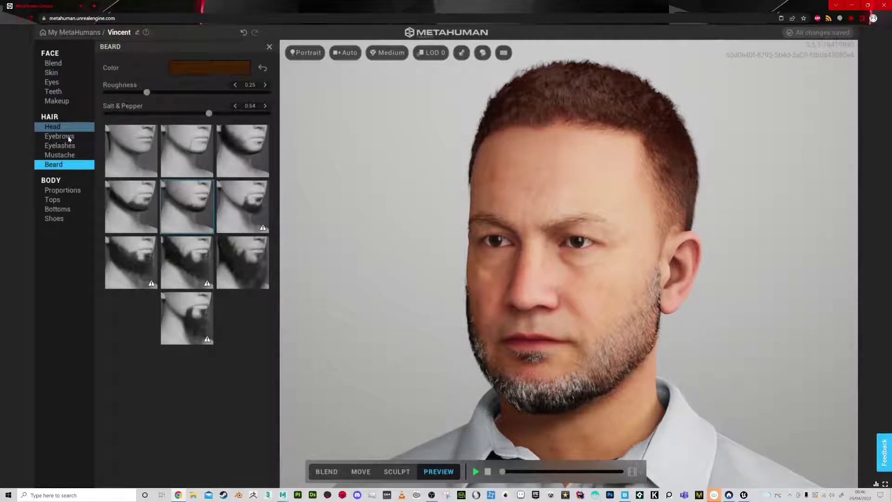
# Step: Darken the head hair to melanin 0.82 and redness 0.27, and set its salt and pepper to 0.07
pyautogui.click(52, 127)
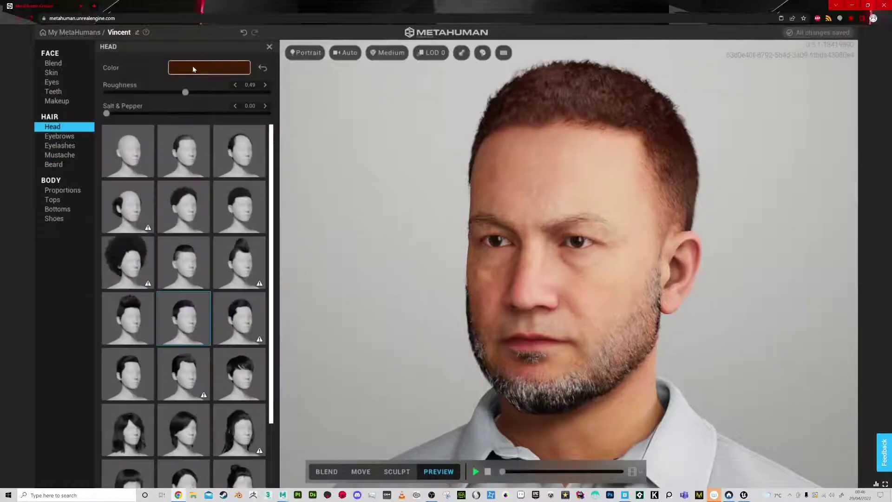
pyautogui.click(194, 69)
pyautogui.click(300, 138)
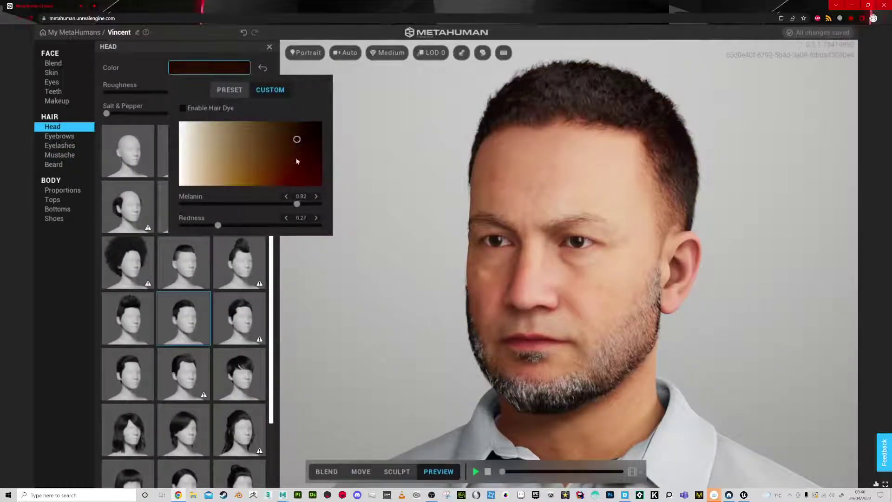
pyautogui.moveTo(106, 113)
pyautogui.mouseDown()
pyautogui.moveTo(160, 118)
pyautogui.moveTo(118, 115)
pyautogui.mouseUp()
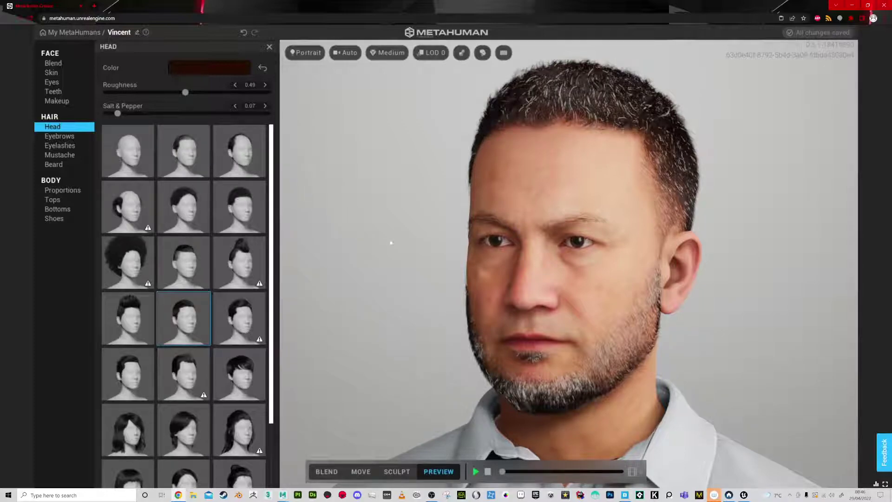
# Step: Enter Sculpt mode and pull the sculpt point at the eye's outer corner outward to space the eyes wider
pyautogui.moveTo(392, 242); pyautogui.dragTo(411, 249)
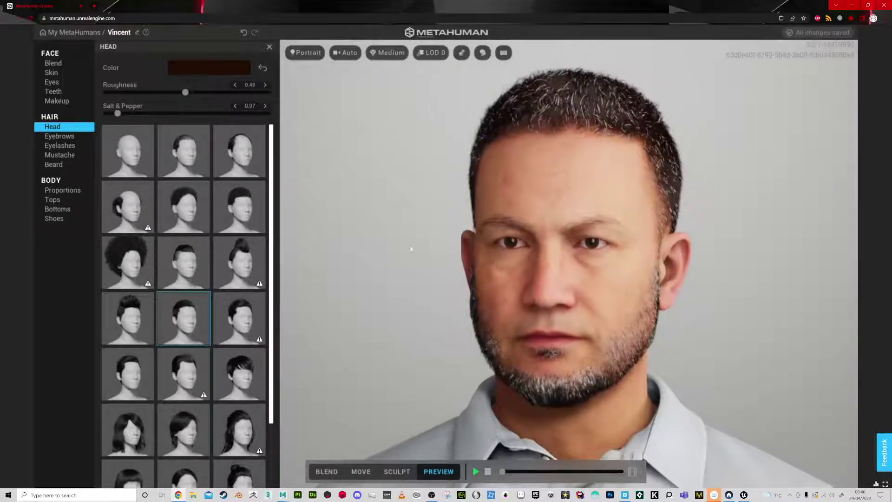
pyautogui.click(389, 472)
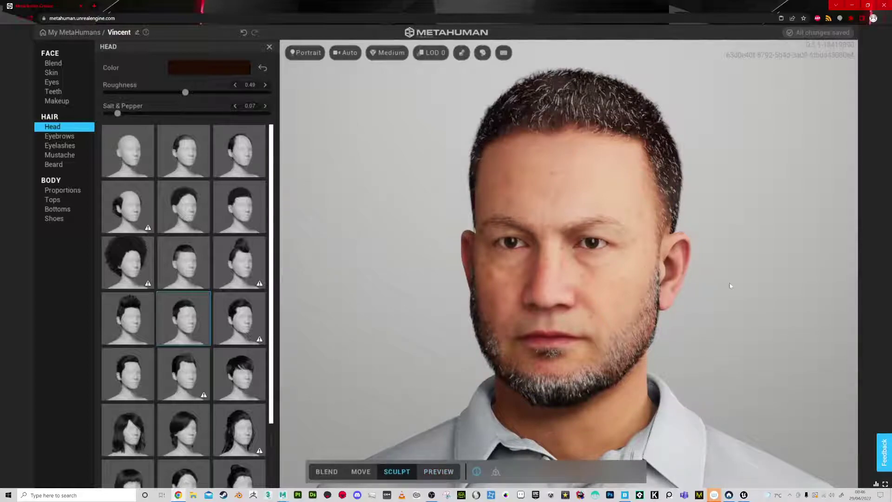
pyautogui.scroll(3, 583, 253)
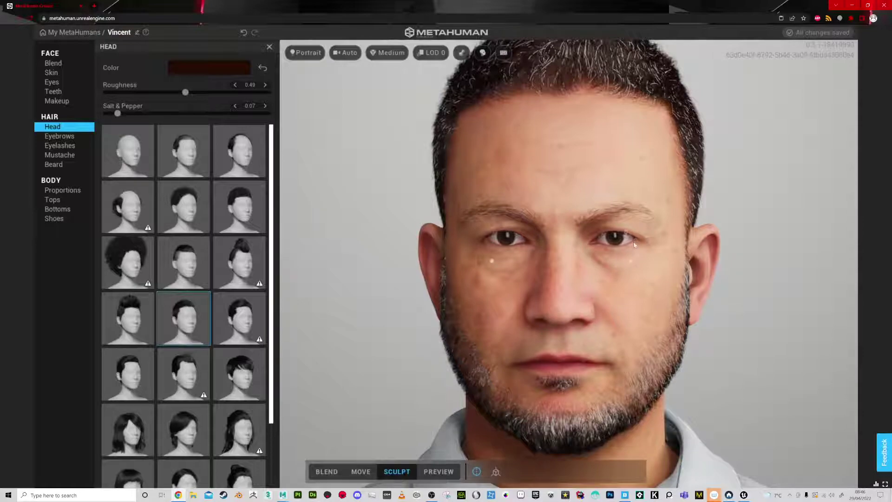
pyautogui.moveTo(642, 241); pyautogui.dragTo(661, 235)
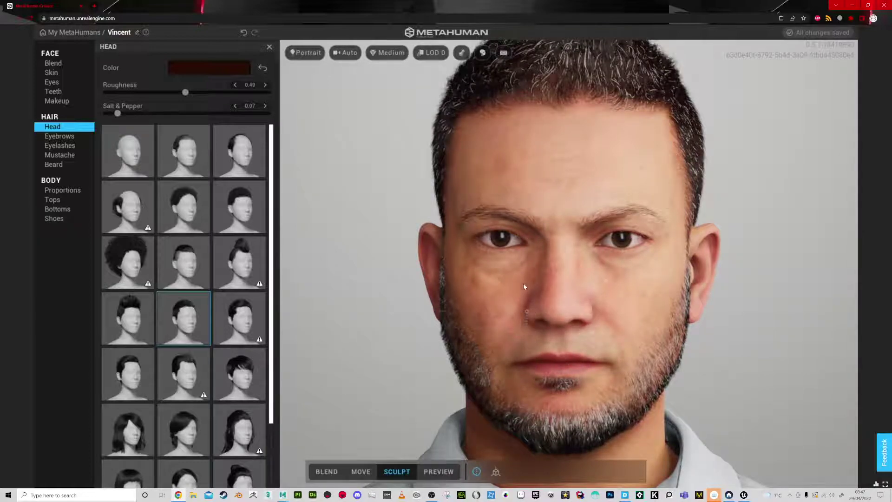
# Step: Examine the sculpted face from different angles and distances
pyautogui.scroll(-4, 524, 283)
pyautogui.scroll(2, 603, 293)
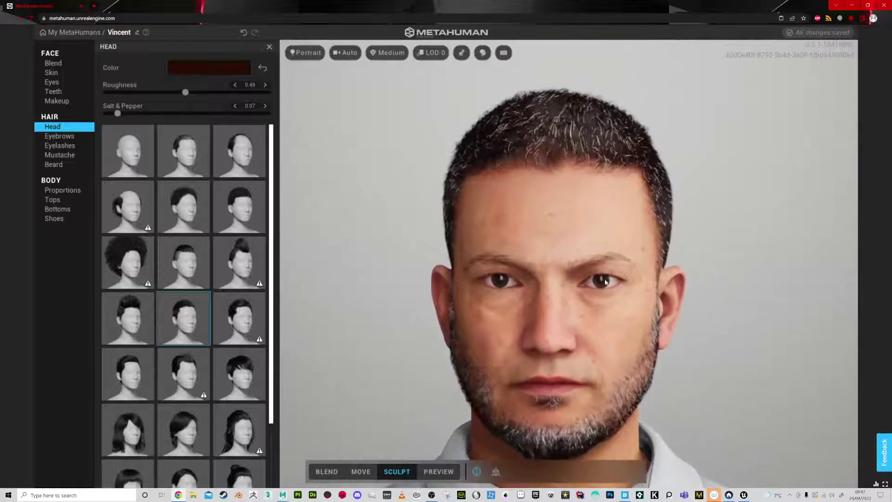
pyautogui.moveTo(616, 336); pyautogui.dragTo(534, 326)
pyautogui.scroll(-4, 651, 280)
pyautogui.moveTo(651, 280); pyautogui.dragTo(693, 347)
pyautogui.scroll(2, 693, 347)
pyautogui.scroll(2, 693, 347)
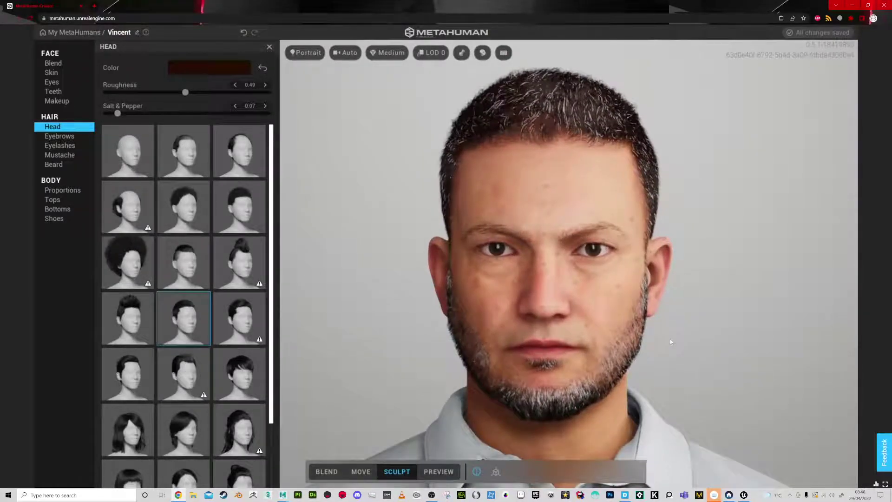
# Step: Sculpt the eye by pulling the middle upper eyelid point and the inner corner point upward and adjusting the lower eyelid point
pyautogui.scroll(5, 671, 341)
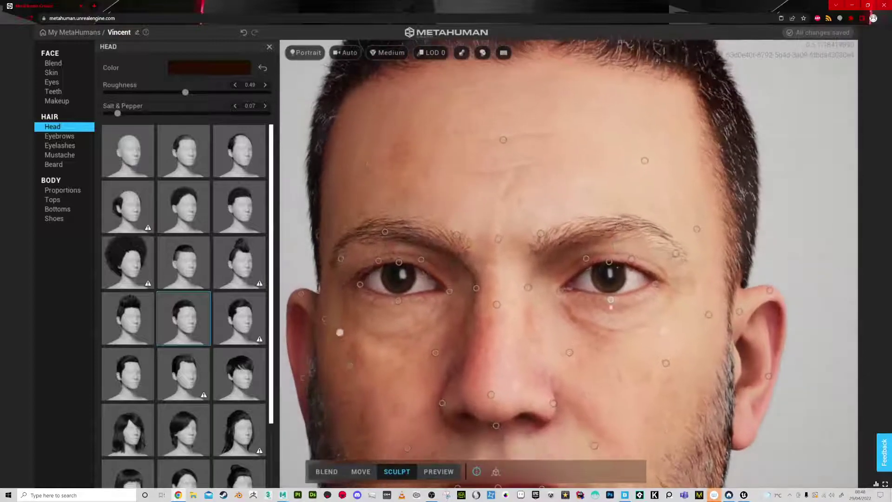
pyautogui.scroll(5, 684, 315)
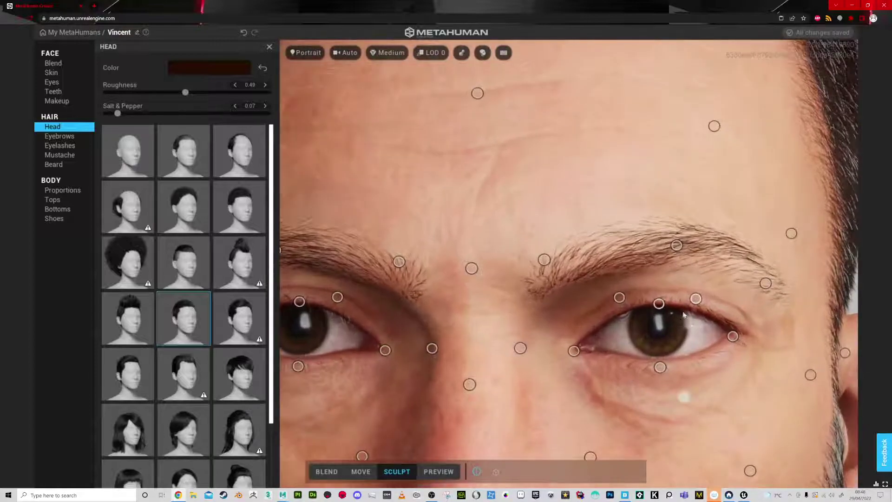
pyautogui.moveTo(658, 303)
pyautogui.mouseDown()
pyautogui.moveTo(666, 246)
pyautogui.moveTo(621, 305)
pyautogui.moveTo(730, 304)
pyautogui.moveTo(650, 271)
pyautogui.moveTo(669, 249)
pyautogui.moveTo(671, 292)
pyautogui.moveTo(609, 287)
pyautogui.moveTo(696, 263)
pyautogui.moveTo(652, 293)
pyautogui.mouseUp()
pyautogui.moveTo(577, 344); pyautogui.dragTo(581, 324)
pyautogui.moveTo(656, 370)
pyautogui.mouseDown()
pyautogui.moveTo(663, 406)
pyautogui.moveTo(589, 365)
pyautogui.moveTo(622, 343)
pyautogui.moveTo(655, 395)
pyautogui.moveTo(649, 336)
pyautogui.moveTo(604, 357)
pyautogui.moveTo(611, 372)
pyautogui.moveTo(596, 313)
pyautogui.mouseUp()
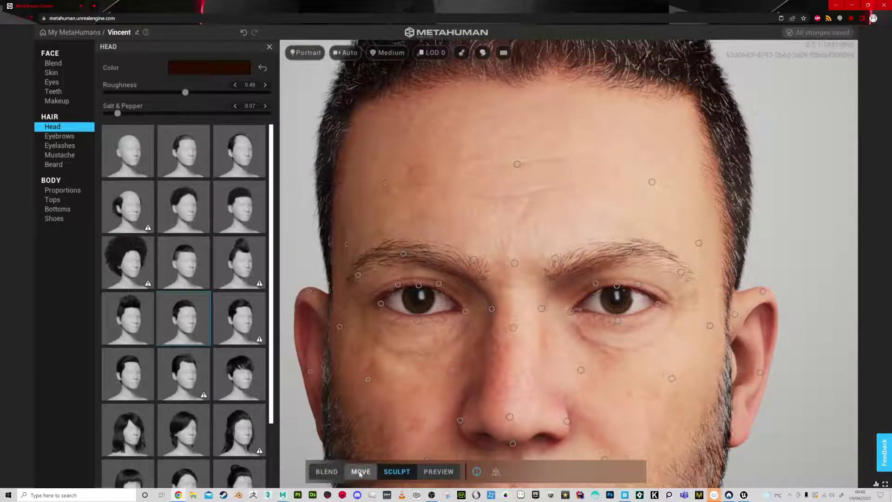
# Step: Reposition the facial features in Move mode, shifting the eyes outward and raising the upper eyelids, nose and mouth
pyautogui.click(361, 472)
pyautogui.moveTo(603, 323); pyautogui.dragTo(623, 328)
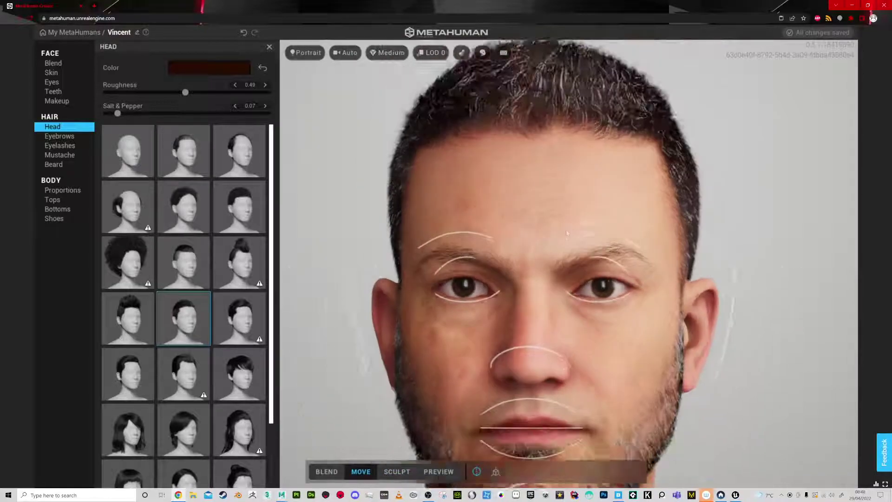
pyautogui.moveTo(591, 259)
pyautogui.mouseDown()
pyautogui.moveTo(578, 243)
pyautogui.moveTo(591, 238)
pyautogui.moveTo(581, 249)
pyautogui.moveTo(567, 246)
pyautogui.moveTo(592, 245)
pyautogui.mouseUp()
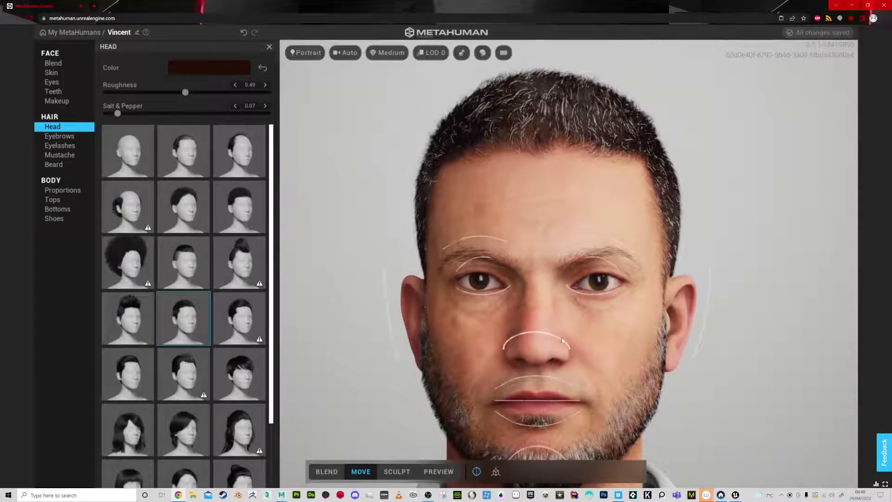
pyautogui.moveTo(562, 341); pyautogui.dragTo(547, 326)
pyautogui.moveTo(545, 401); pyautogui.dragTo(547, 373)
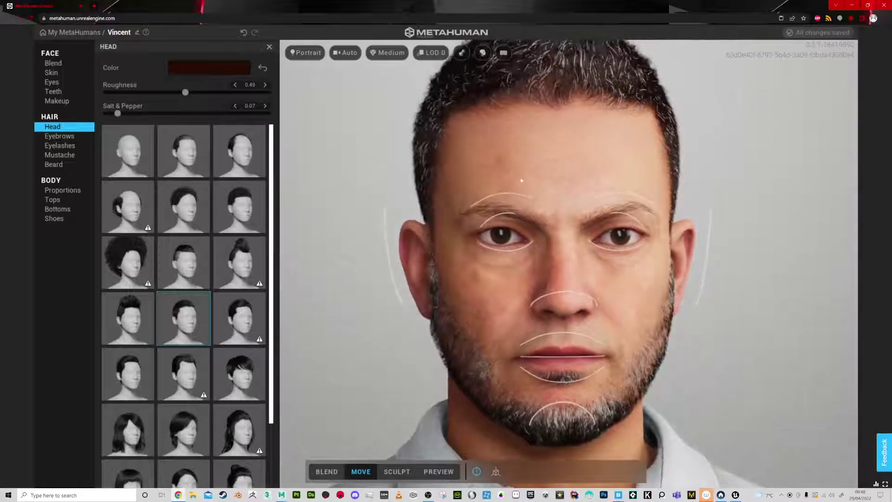
# Step: Examine the reshaped face from several angles, and play and stop the preview animation in Preview mode
pyautogui.moveTo(538, 337); pyautogui.dragTo(477, 342)
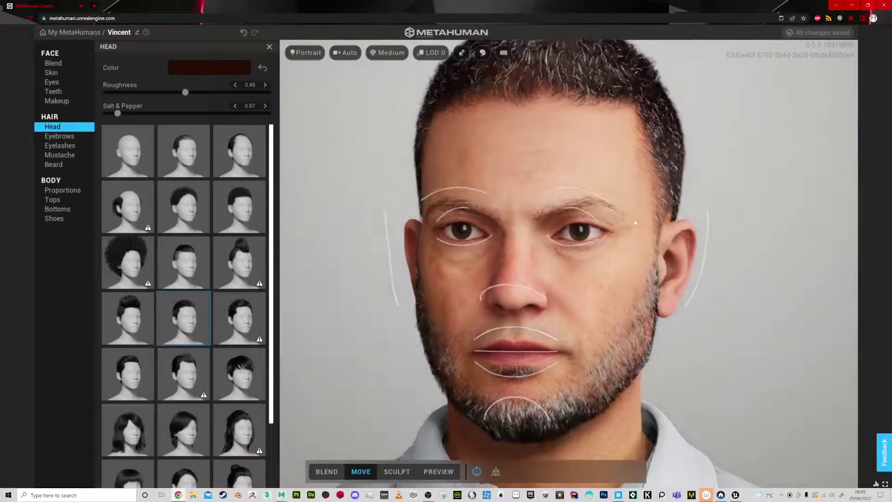
pyautogui.moveTo(584, 294); pyautogui.dragTo(478, 396)
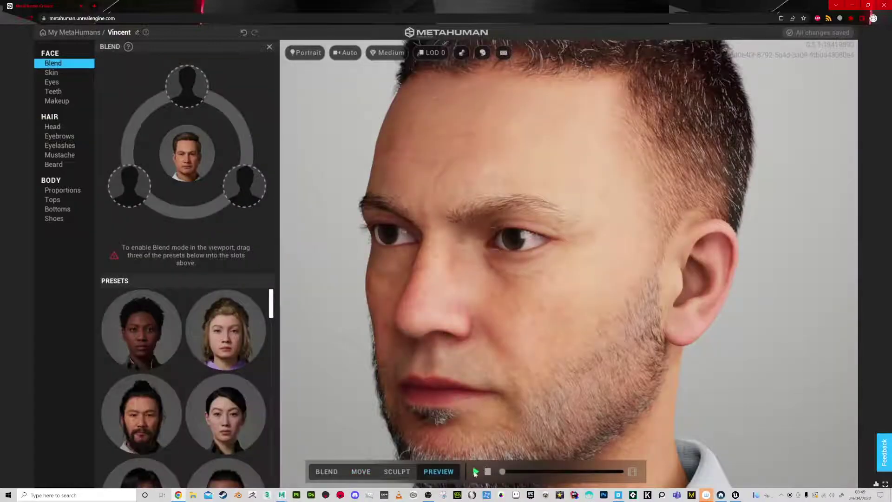
pyautogui.click(476, 472)
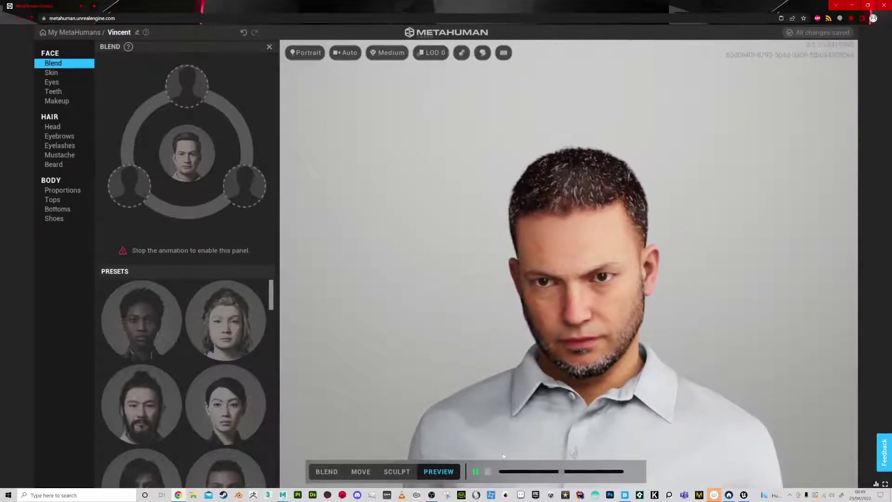
pyautogui.click(488, 472)
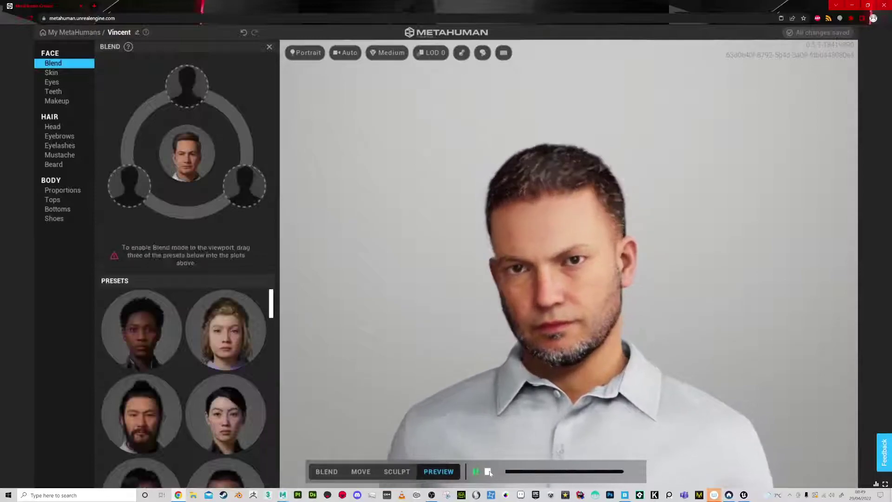
pyautogui.scroll(5, 589, 332)
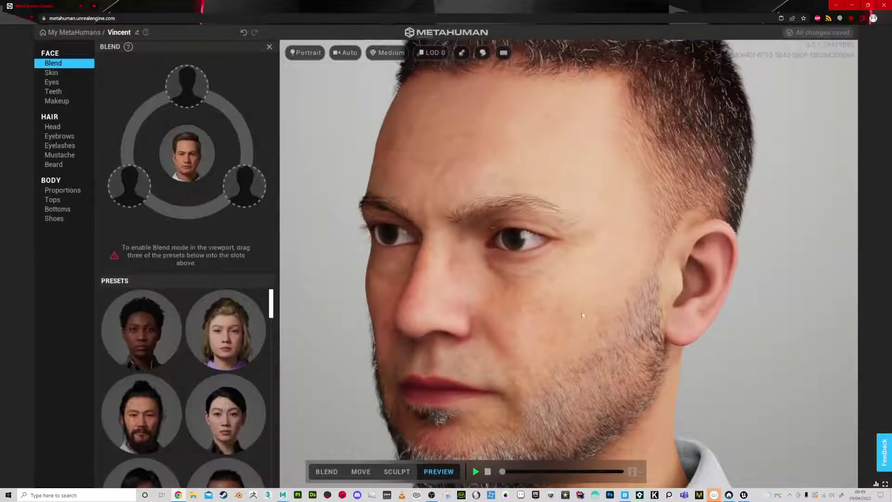
pyautogui.scroll(-3, 583, 315)
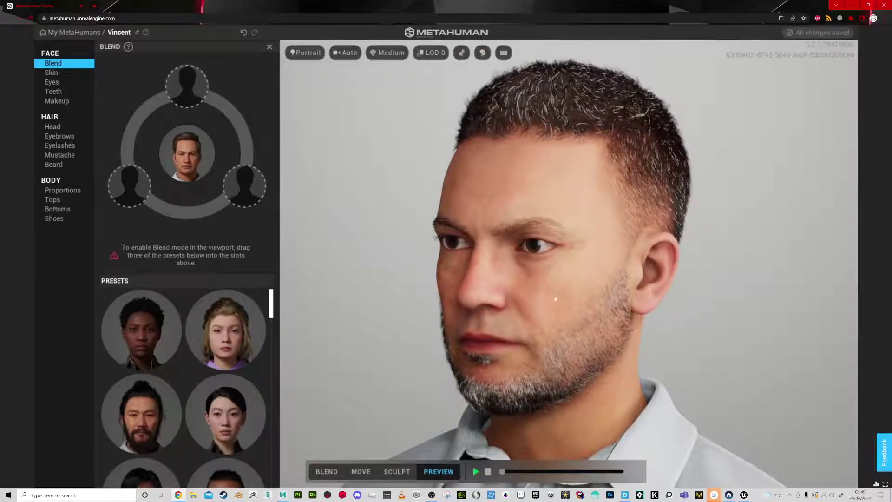
pyautogui.moveTo(550, 306); pyautogui.dragTo(587, 328)
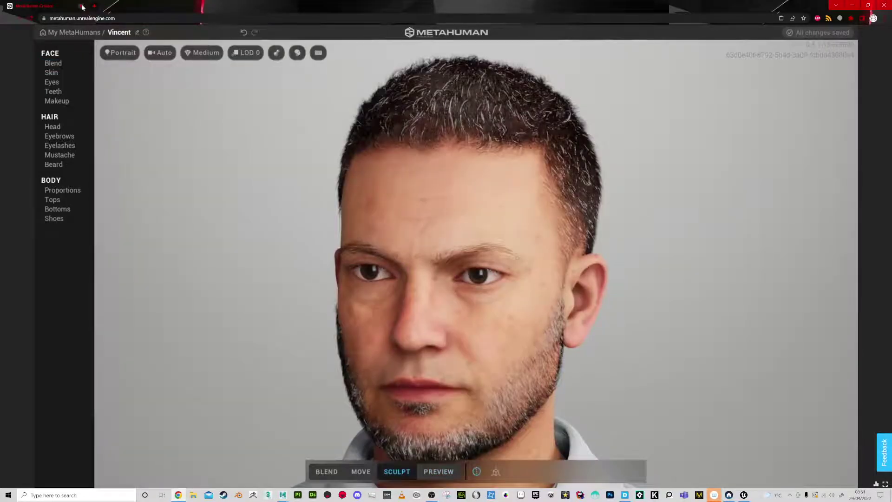
# Step: Close MetaHuman Creator, switch to Quixel Bridge and download the Vincent MetaHuman from My MetaHumans at 8K resolution
pyautogui.click(81, 6)
pyautogui.click(481, 70)
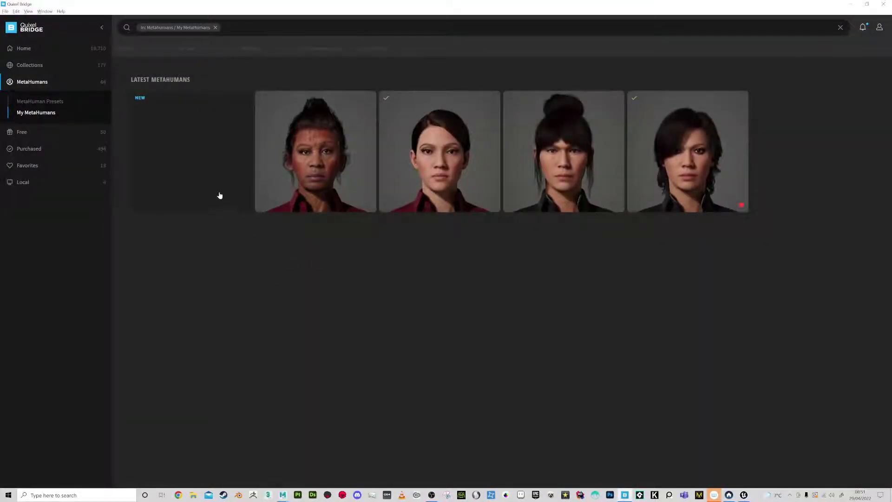
pyautogui.click(193, 159)
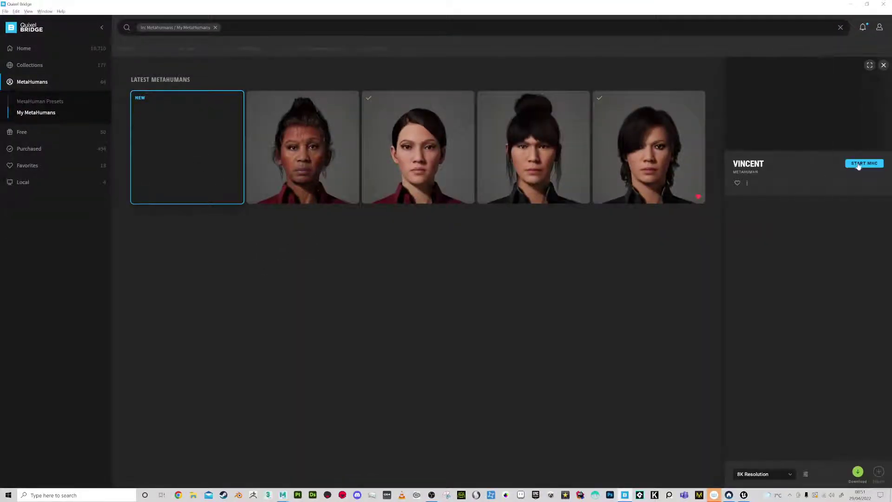
pyautogui.click(858, 472)
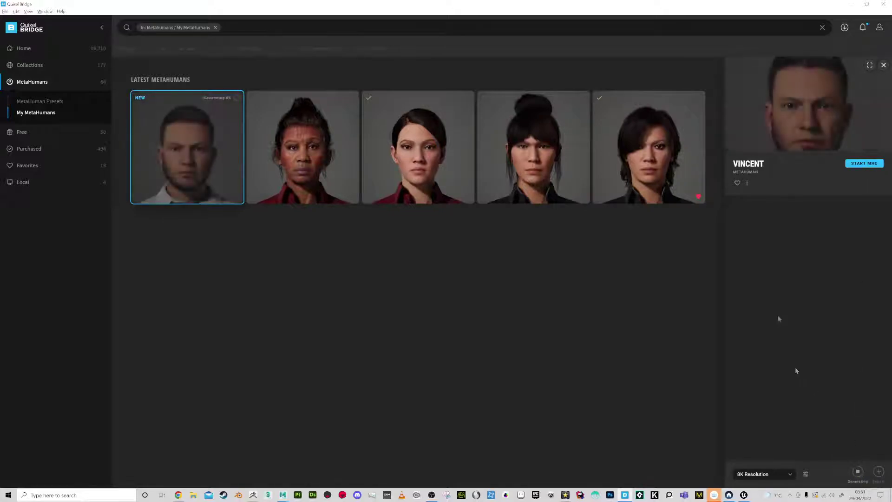